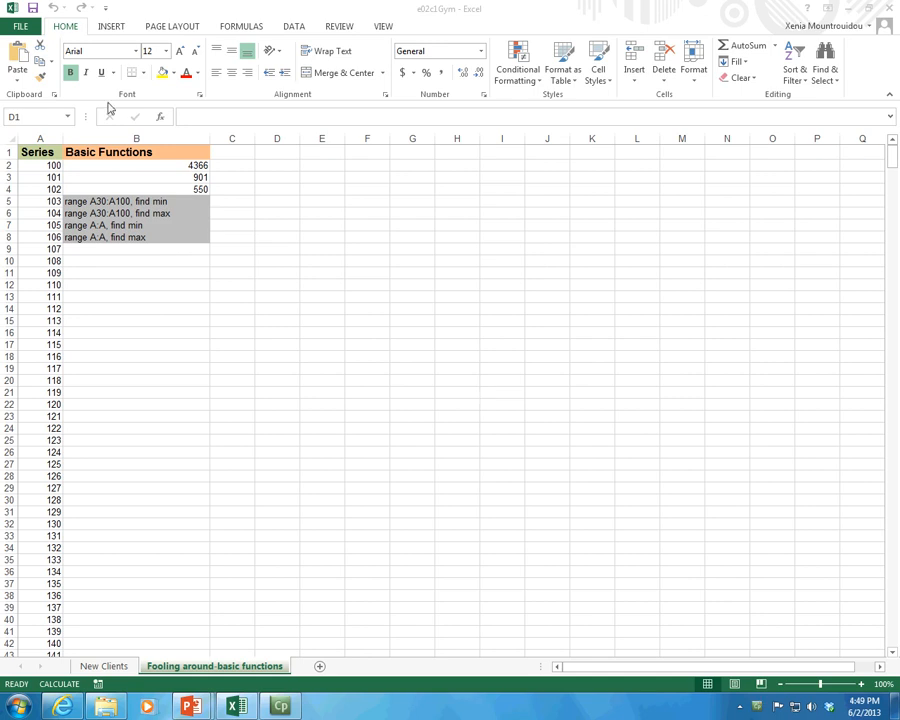
Browse the list of Financial functions available in the function library.
{"action": "left_click", "coordinate": [227, 30]}
{"action": "left_click", "coordinate": [227, 30]}
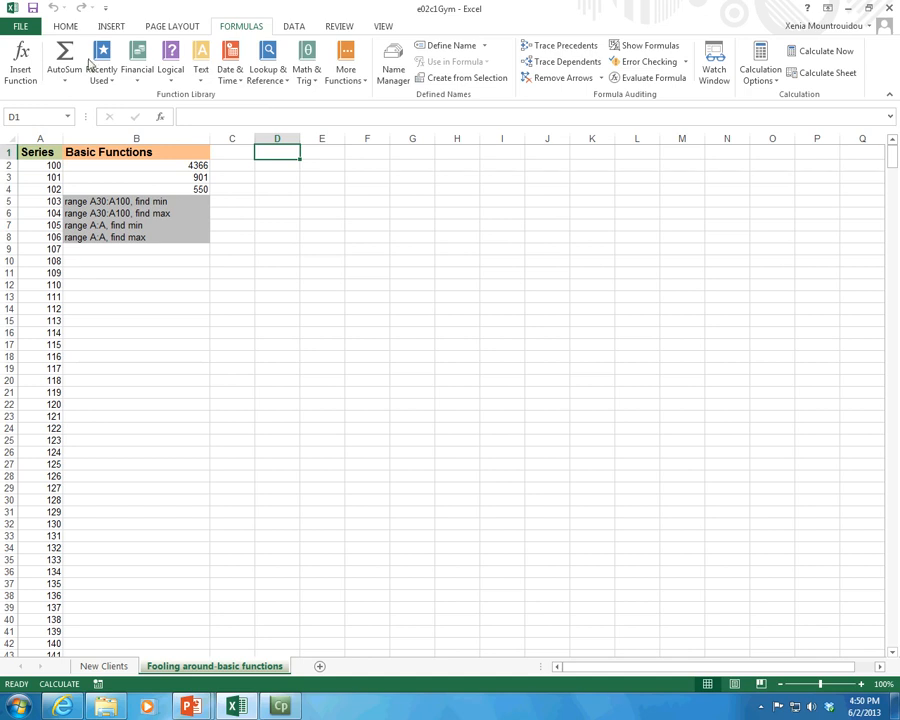
{"action": "left_click", "coordinate": [137, 78]}
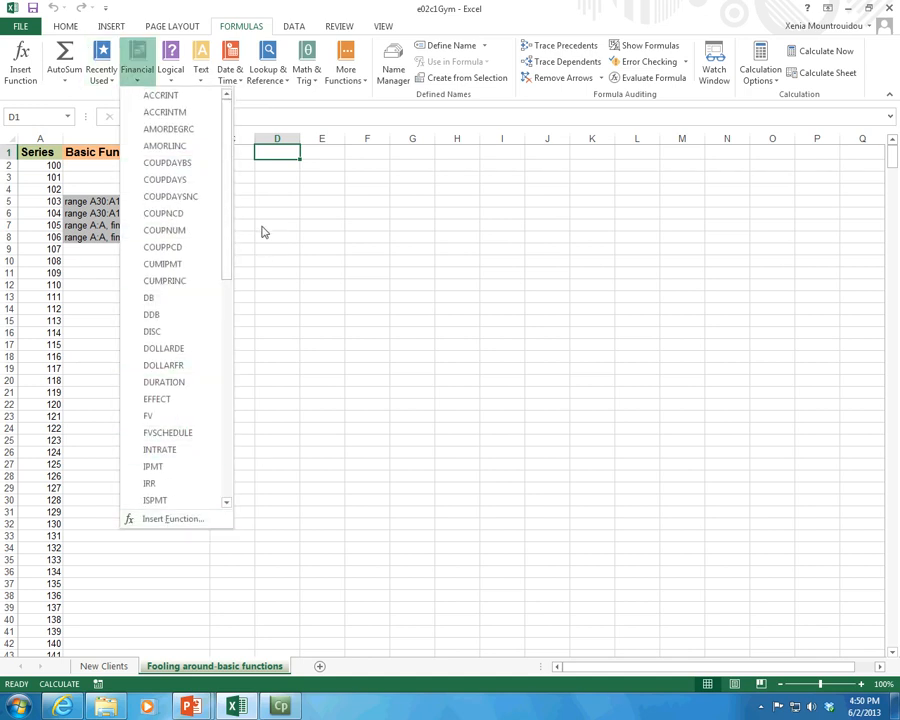
{"action": "left_click_drag", "start_coordinate": [226, 250], "coordinate": [226, 385]}
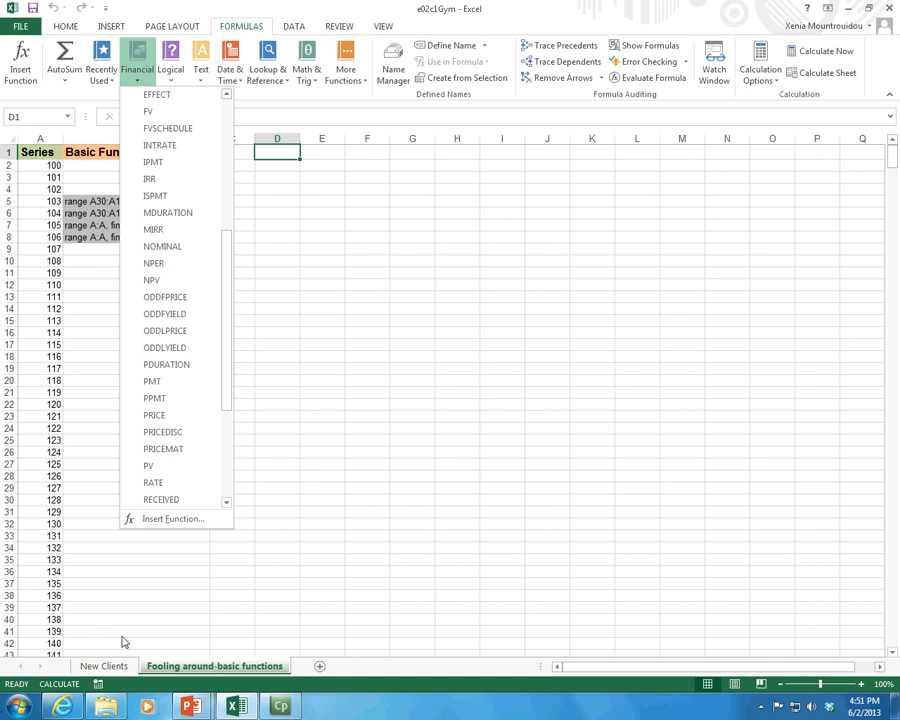
On the New Clients sheet, turn off formula display and review the Monthly Payment column J5:J13.
{"action": "left_click", "coordinate": [118, 667]}
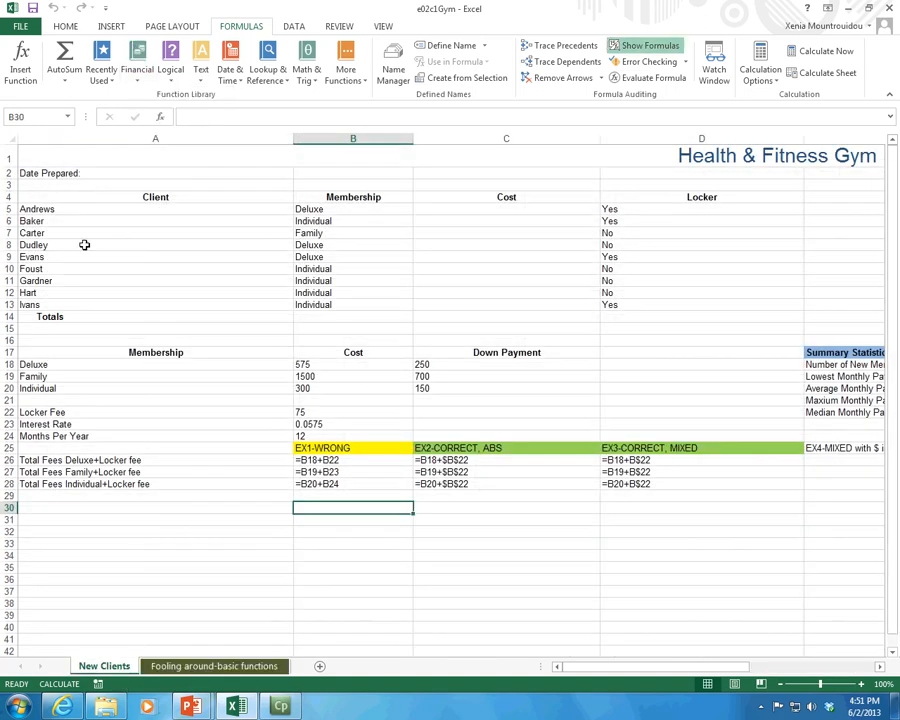
{"action": "left_click", "coordinate": [662, 45]}
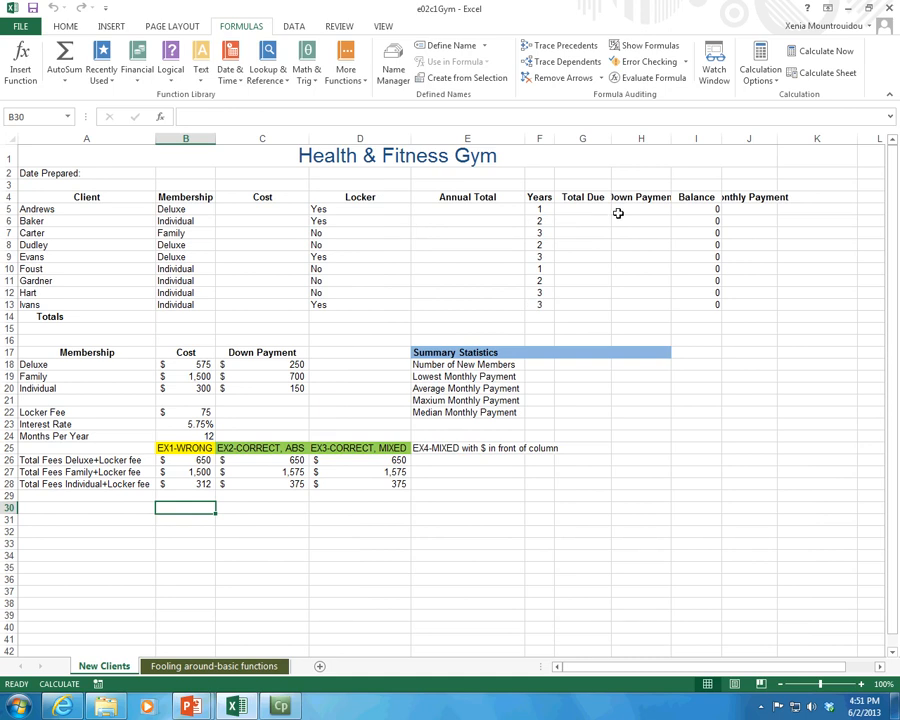
{"action": "left_click_drag", "start_coordinate": [749, 209], "coordinate": [749, 305]}
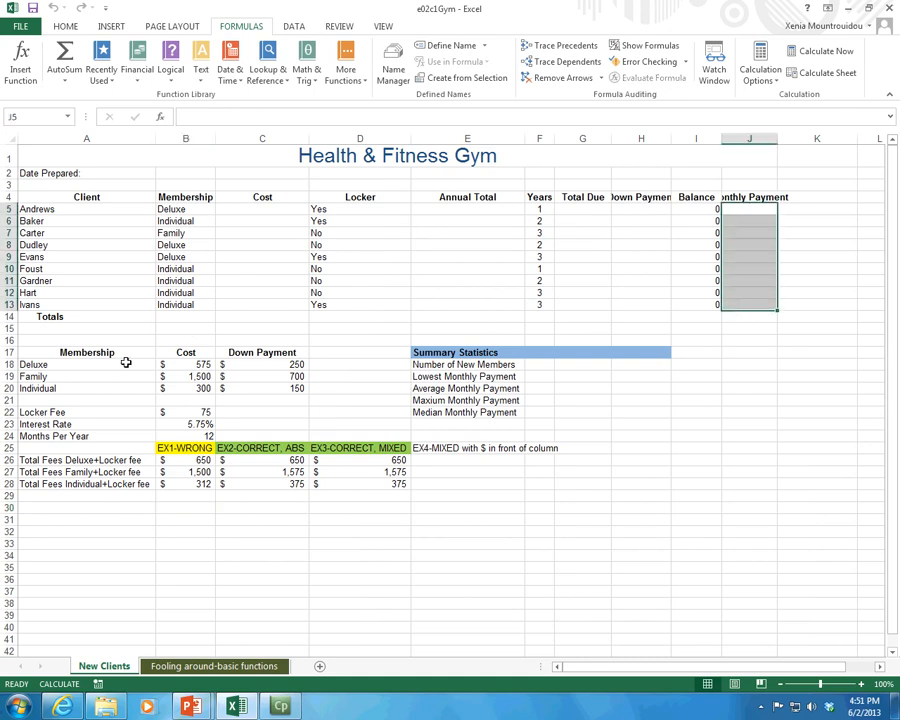
{"action": "left_click", "coordinate": [232, 258]}
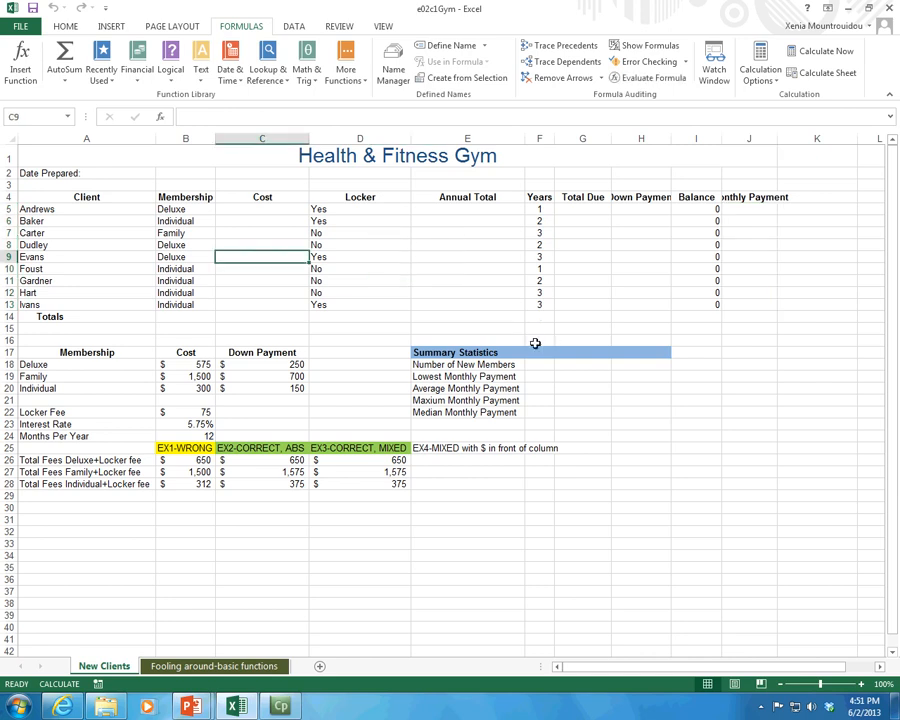
Back on the Fooling around-basic functions sheet, start the PMT function in cell D1 from the Financial functions.
{"action": "left_click", "coordinate": [237, 668]}
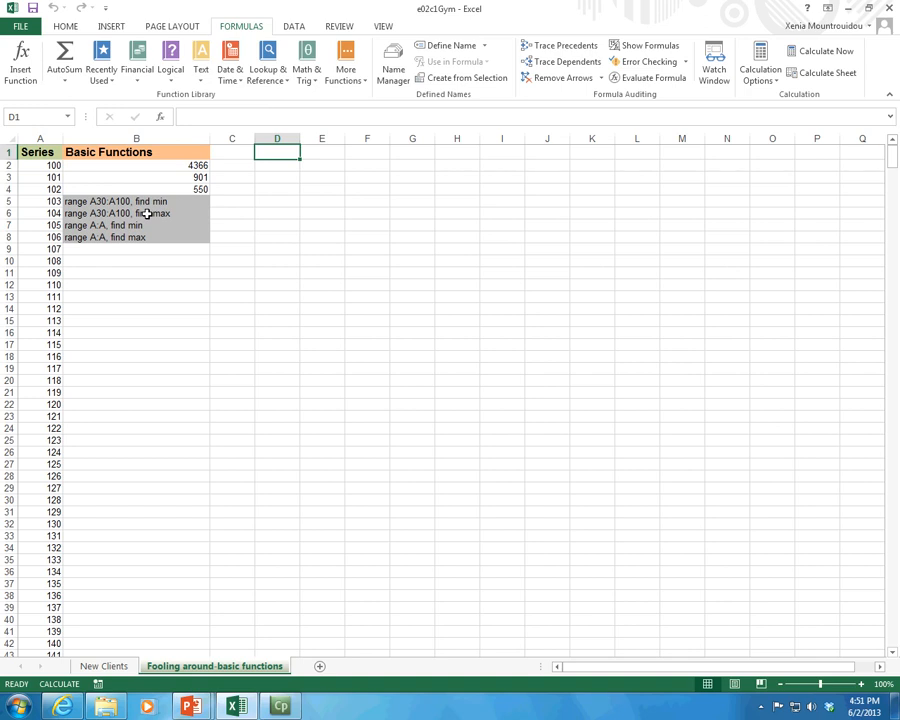
{"action": "left_click", "coordinate": [171, 68]}
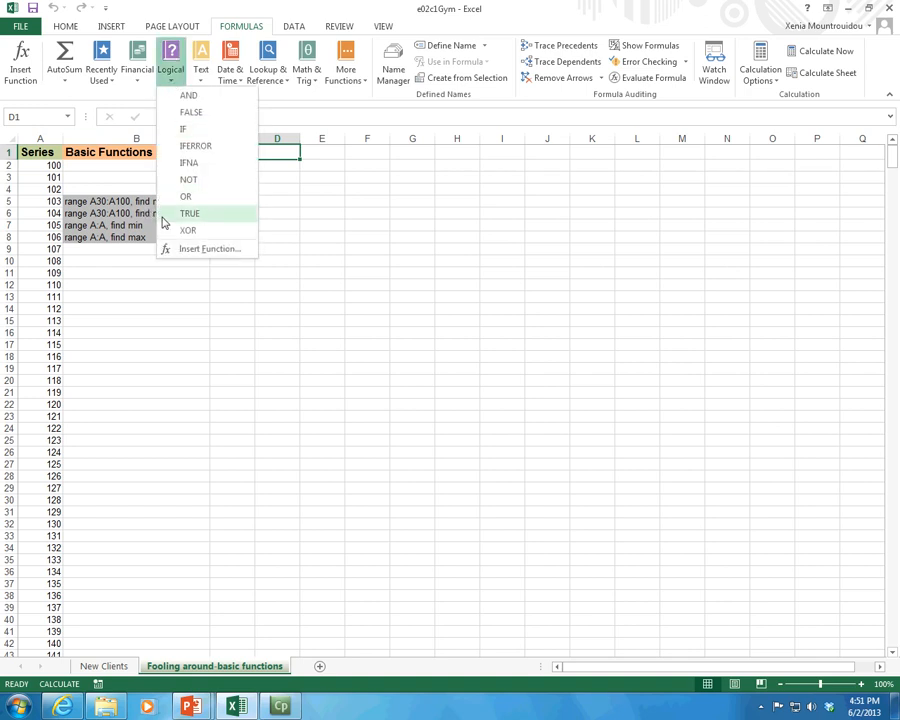
{"action": "left_click", "coordinate": [143, 80]}
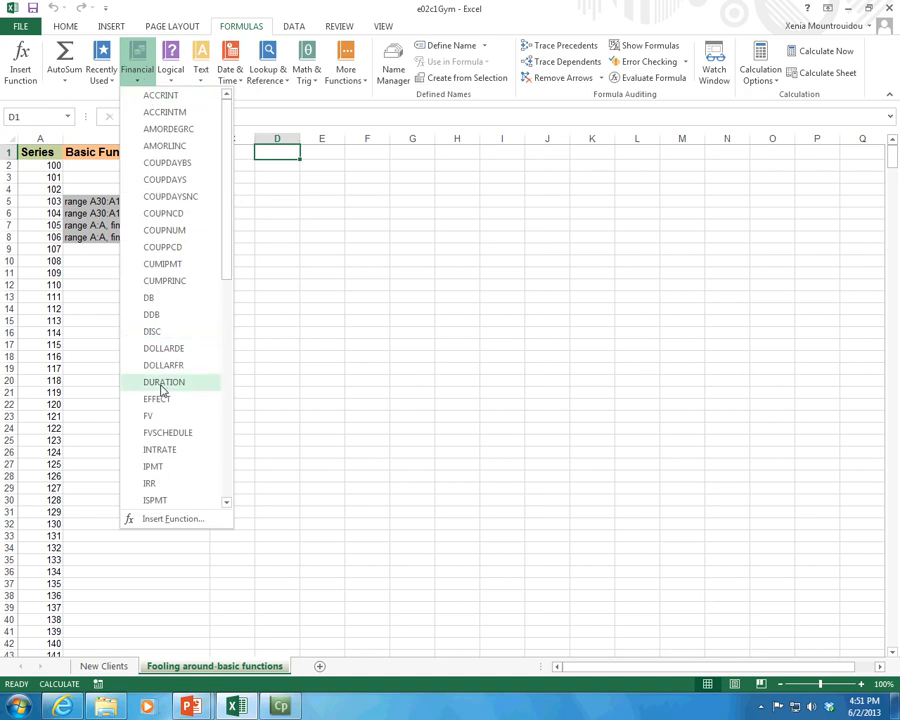
{"action": "scroll", "coordinate": [161, 389], "scroll_direction": "down", "scroll_amount": 3}
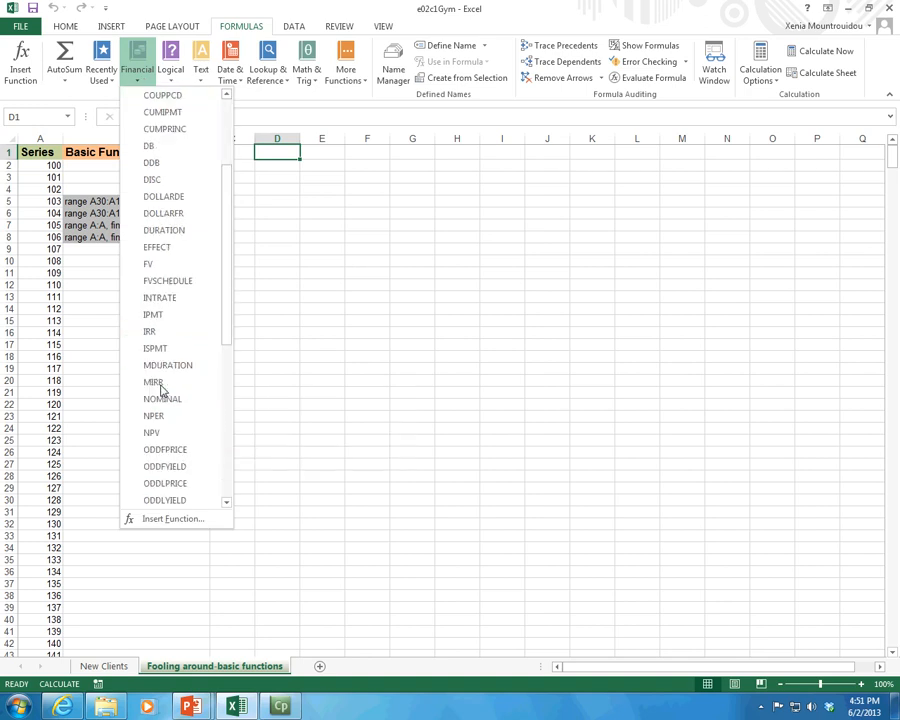
{"action": "scroll", "coordinate": [161, 389], "scroll_direction": "down", "scroll_amount": 2}
{"action": "left_click", "coordinate": [150, 427]}
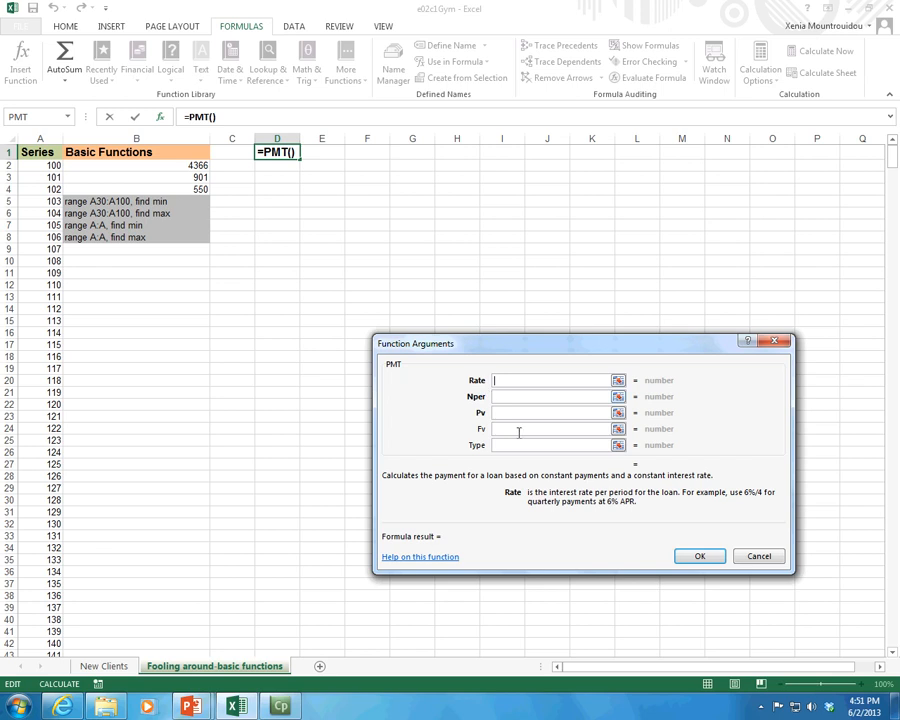
Open the PMT function's help article in a maximized window and read through it to the example workbook.
{"action": "left_click", "coordinate": [444, 561]}
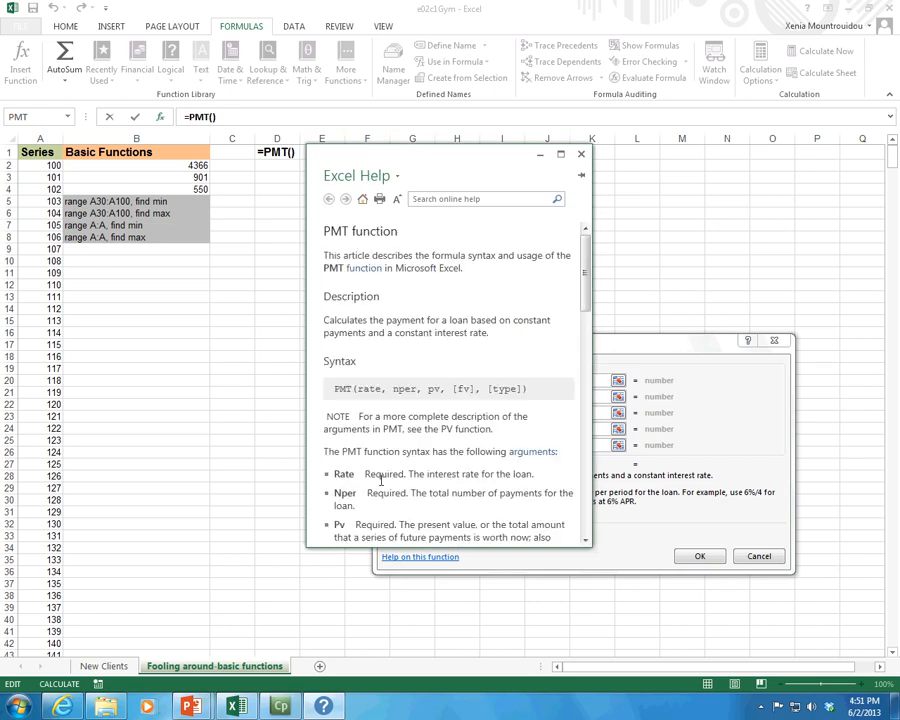
{"action": "left_click", "coordinate": [560, 154]}
{"action": "scroll", "coordinate": [172, 512], "scroll_direction": "down", "scroll_amount": 10}
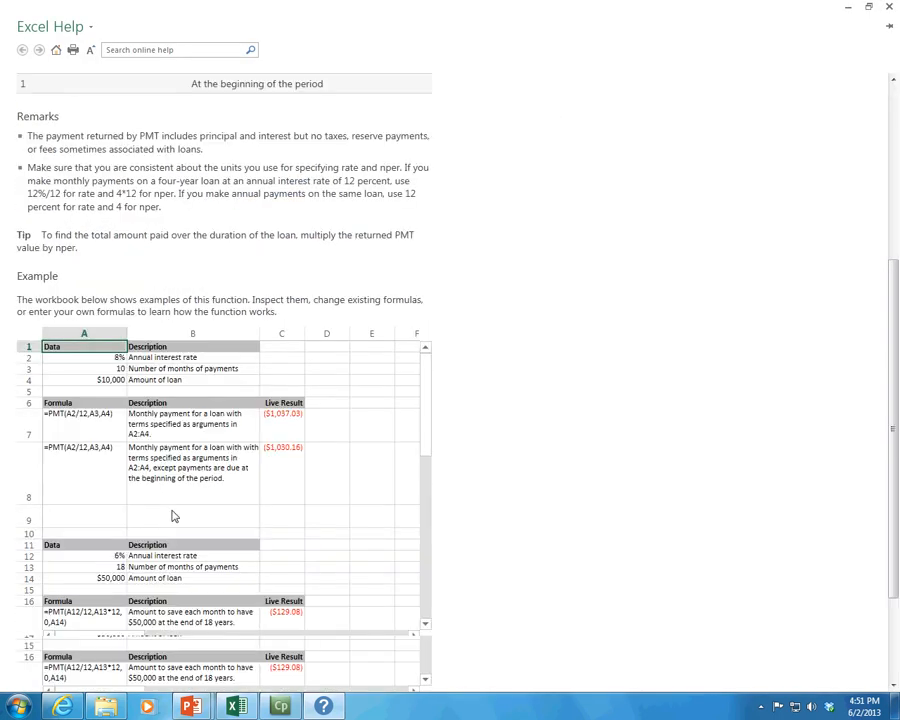
{"action": "scroll", "coordinate": [368, 537], "scroll_direction": "up", "scroll_amount": 2}
{"action": "scroll", "coordinate": [368, 537], "scroll_direction": "up", "scroll_amount": 2}
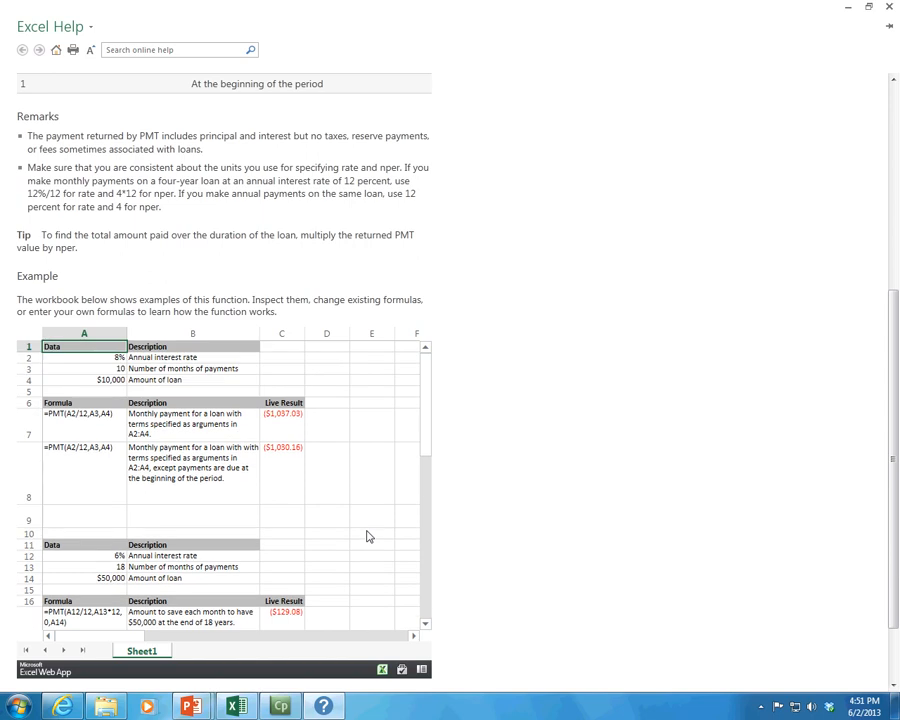
{"action": "left_click_drag", "start_coordinate": [886, 341], "coordinate": [896, 393]}
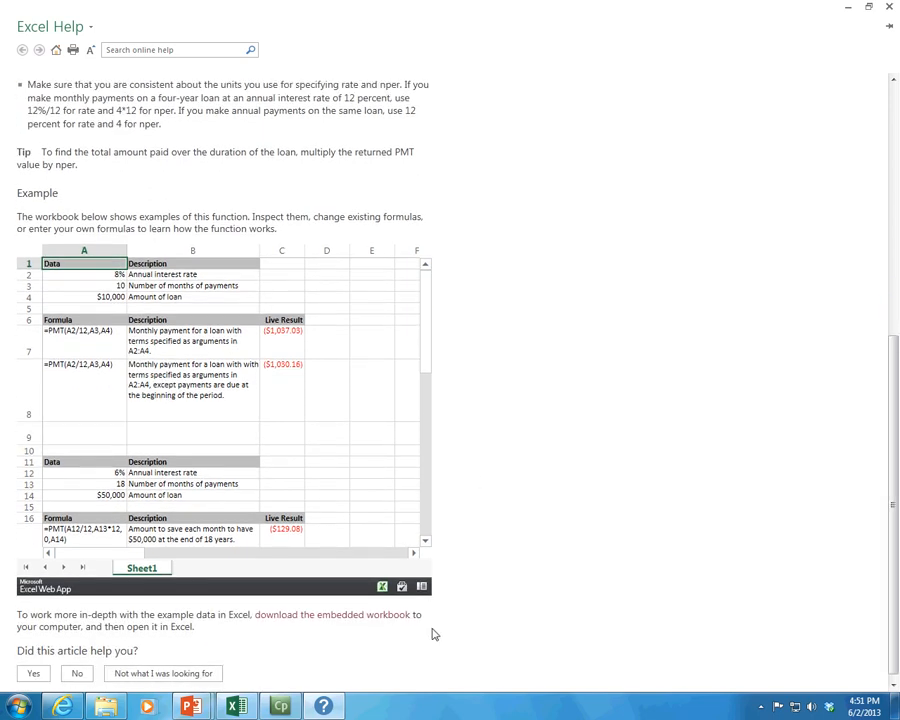
Download the help article's embedded example workbook and locate PMT_emb in the Downloads folder.
{"action": "left_click", "coordinate": [383, 588]}
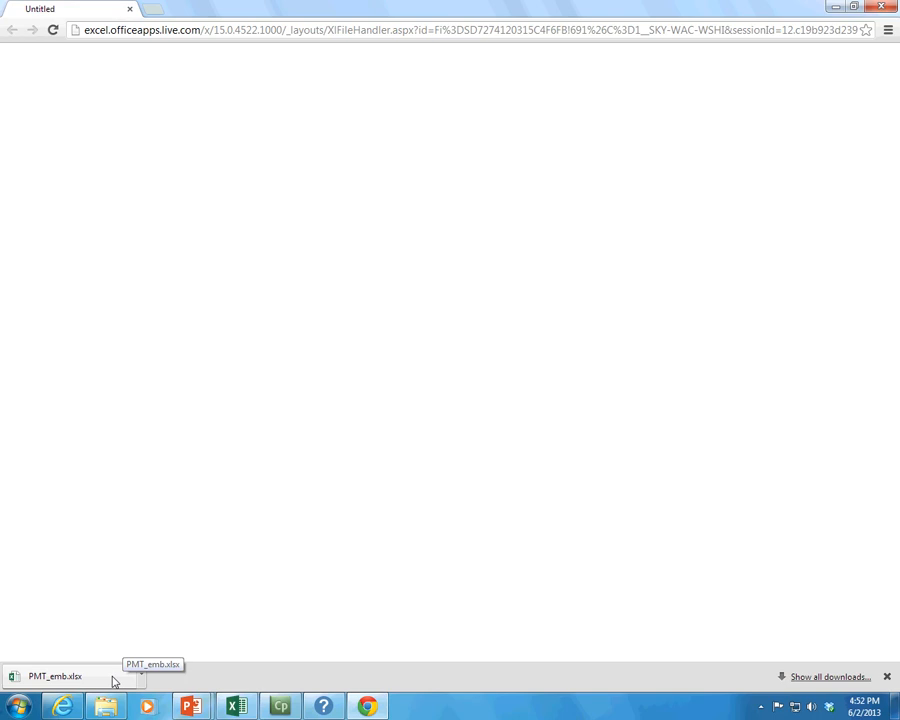
{"action": "left_click", "coordinate": [881, 7]}
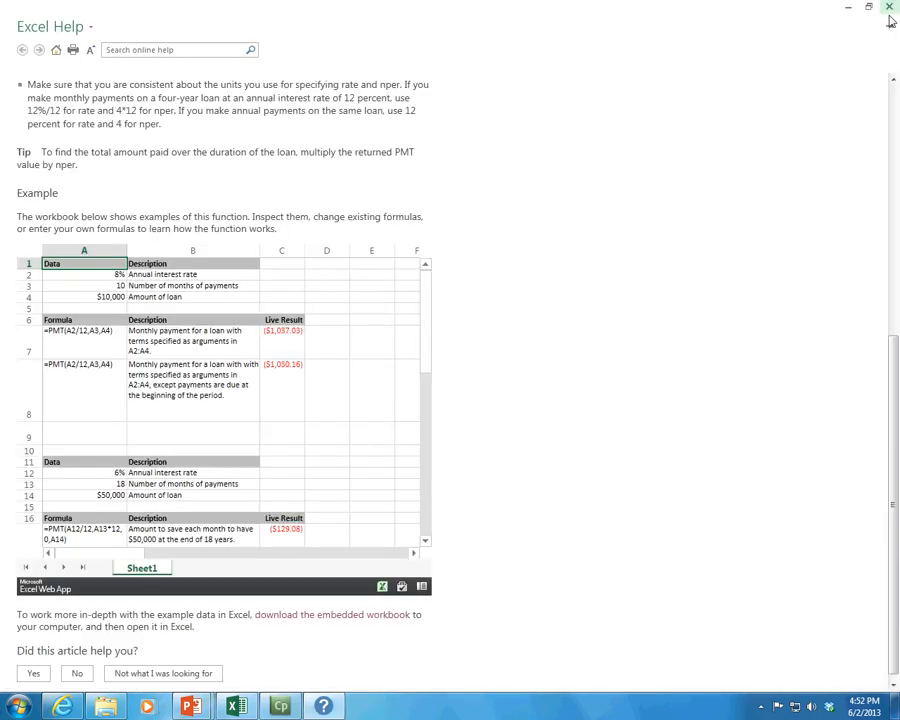
{"action": "left_click", "coordinate": [102, 707]}
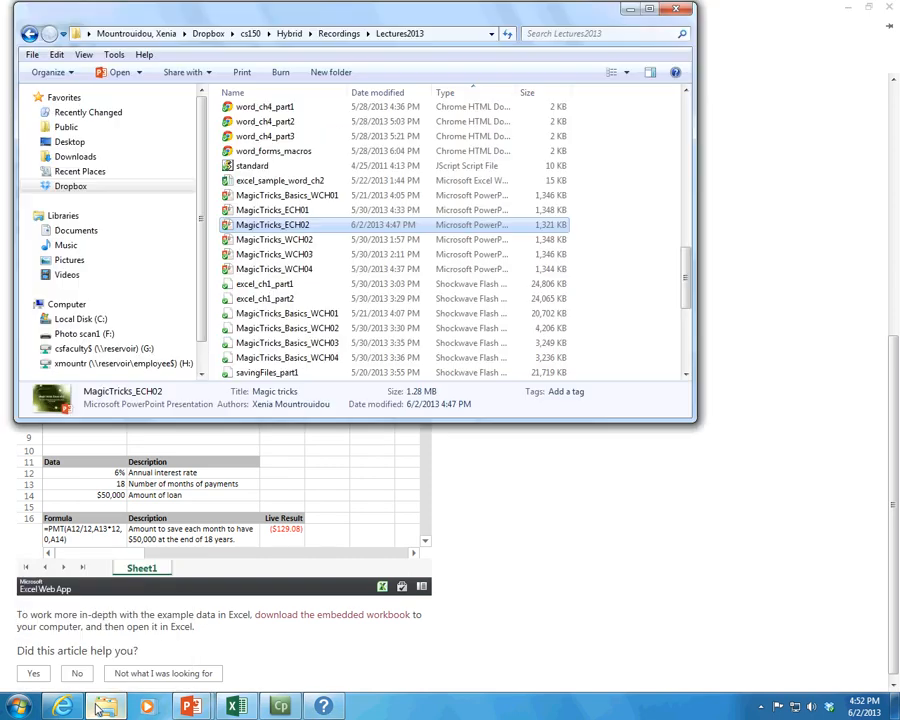
{"action": "left_click", "coordinate": [100, 157]}
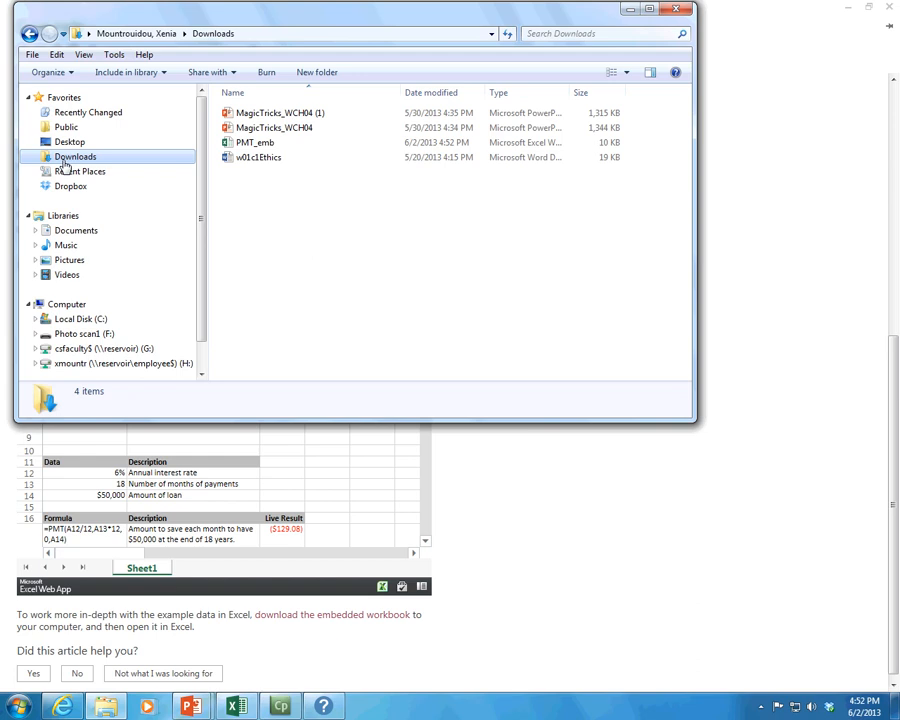
{"action": "left_click", "coordinate": [261, 142]}
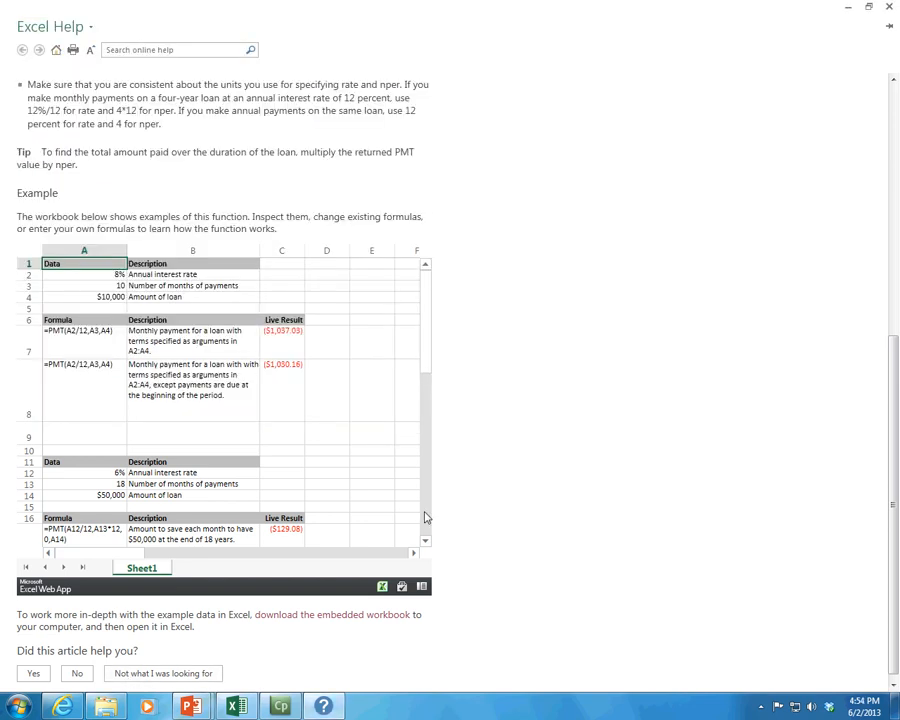
Open the PMT_emb workbook from Downloads and cancel the pending PMT argument dialog.
{"action": "left_click", "coordinate": [103, 708]}
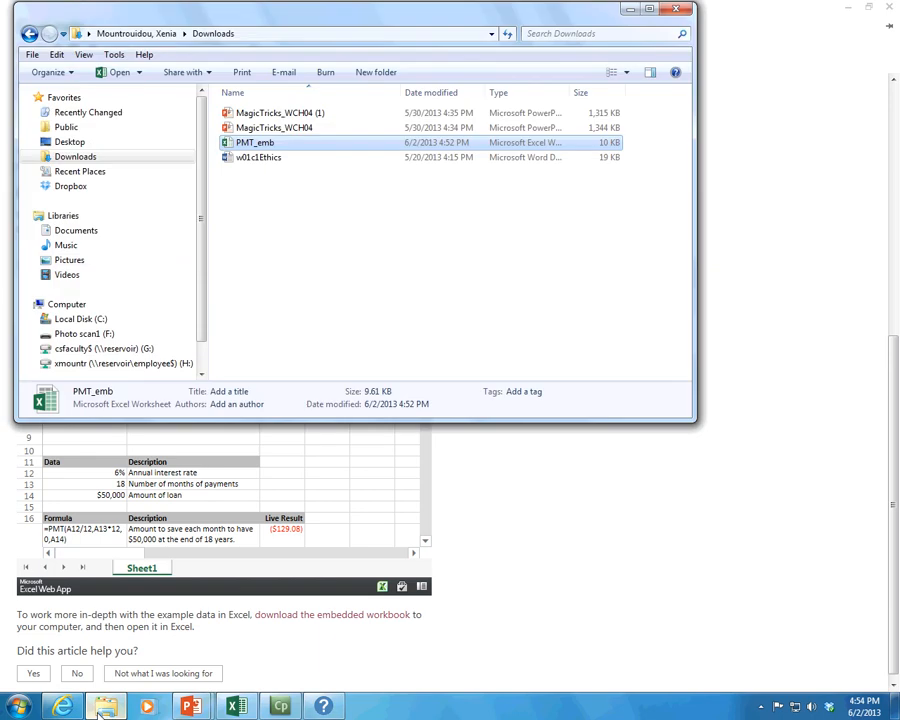
{"action": "left_click", "coordinate": [92, 158]}
{"action": "double_click", "coordinate": [270, 143]}
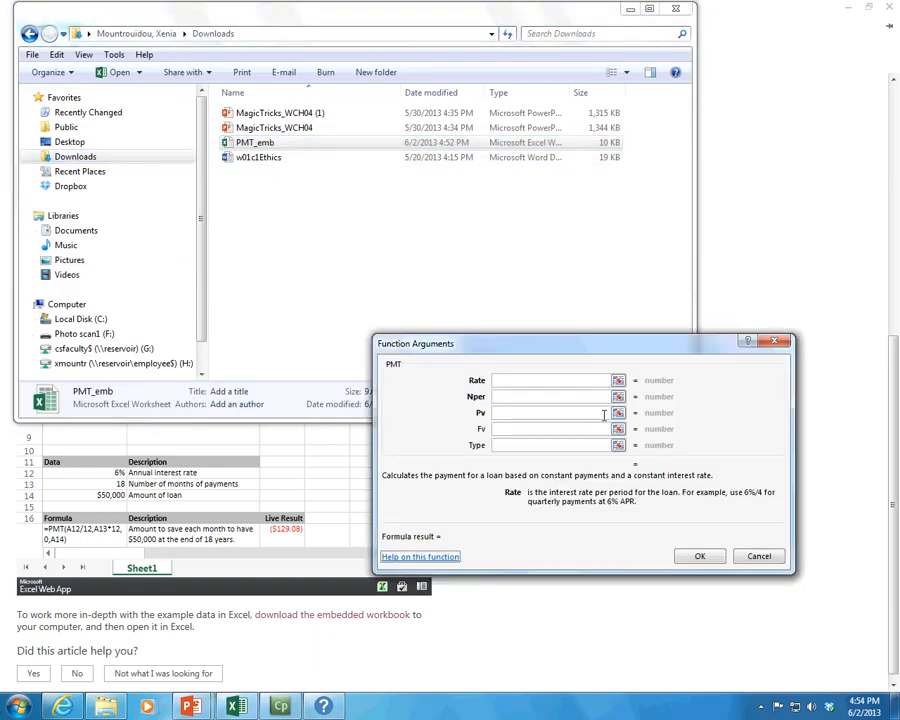
{"action": "left_click", "coordinate": [759, 556]}
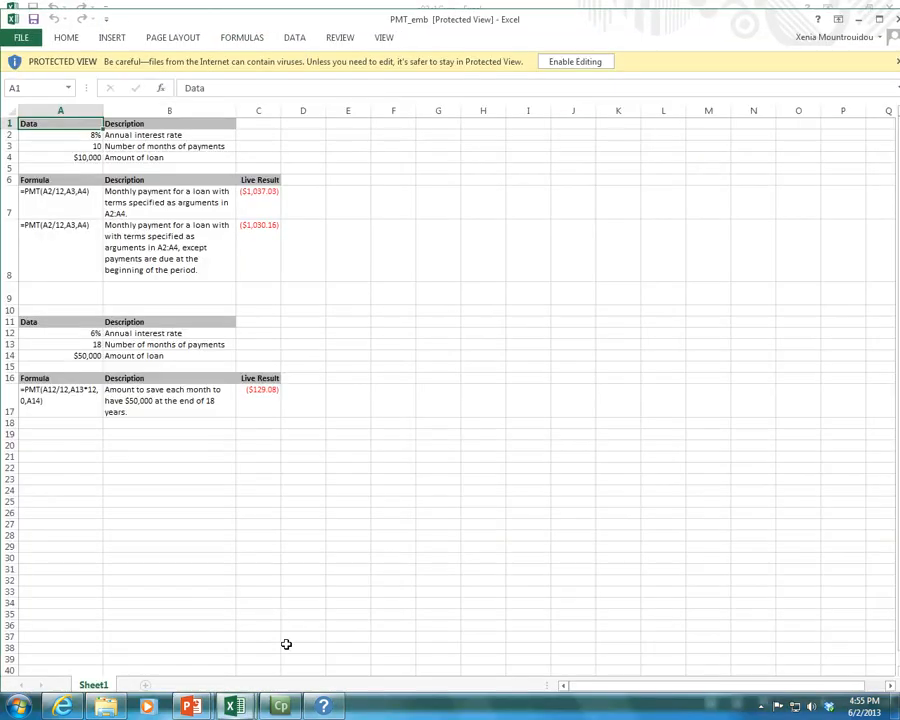
Enable editing and clear the example formulas in rows 7–8 and row 17 of columns A to C.
{"action": "left_click", "coordinate": [592, 62]}
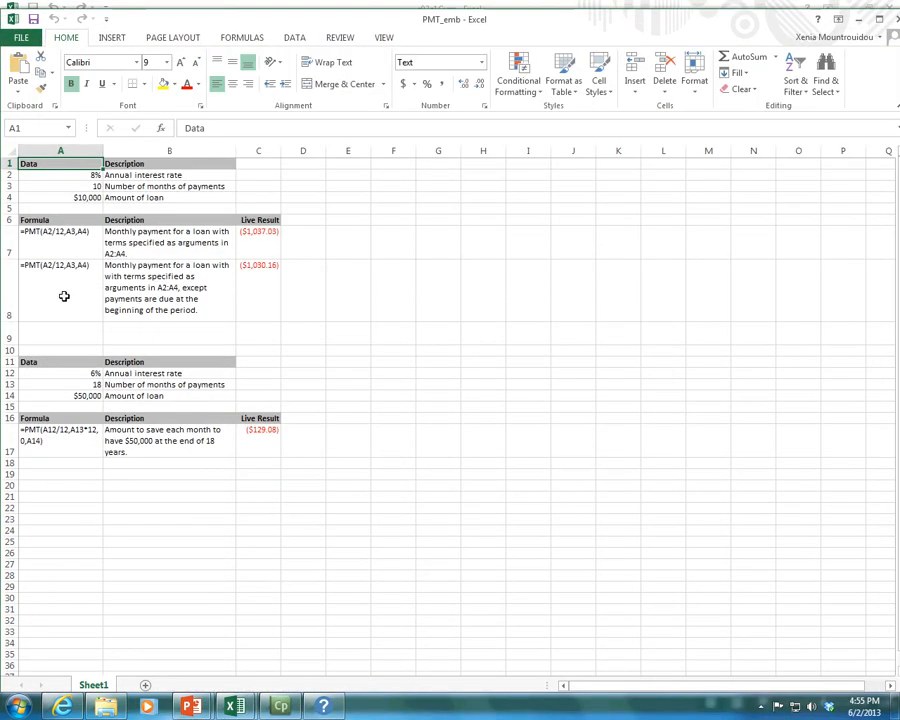
{"action": "left_click_drag", "start_coordinate": [28, 232], "coordinate": [245, 272]}
{"action": "key", "text": "Delete"}
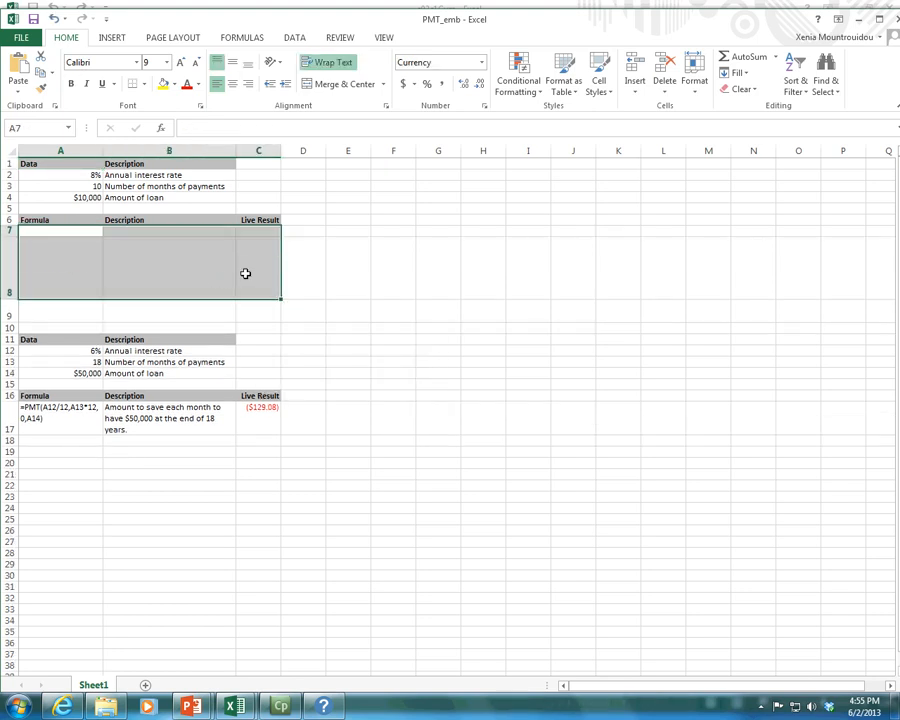
{"action": "left_click_drag", "start_coordinate": [28, 410], "coordinate": [237, 427]}
{"action": "key", "text": "Delete"}
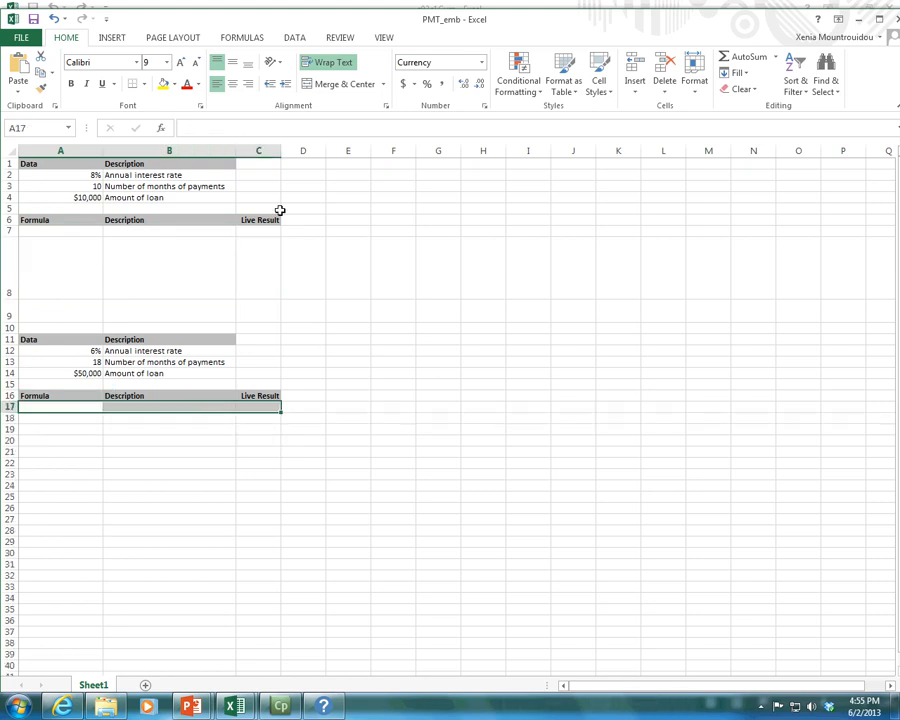
Insert the PMT function into cell C7 by searching the function list for payment.
{"action": "left_click", "coordinate": [879, 20]}
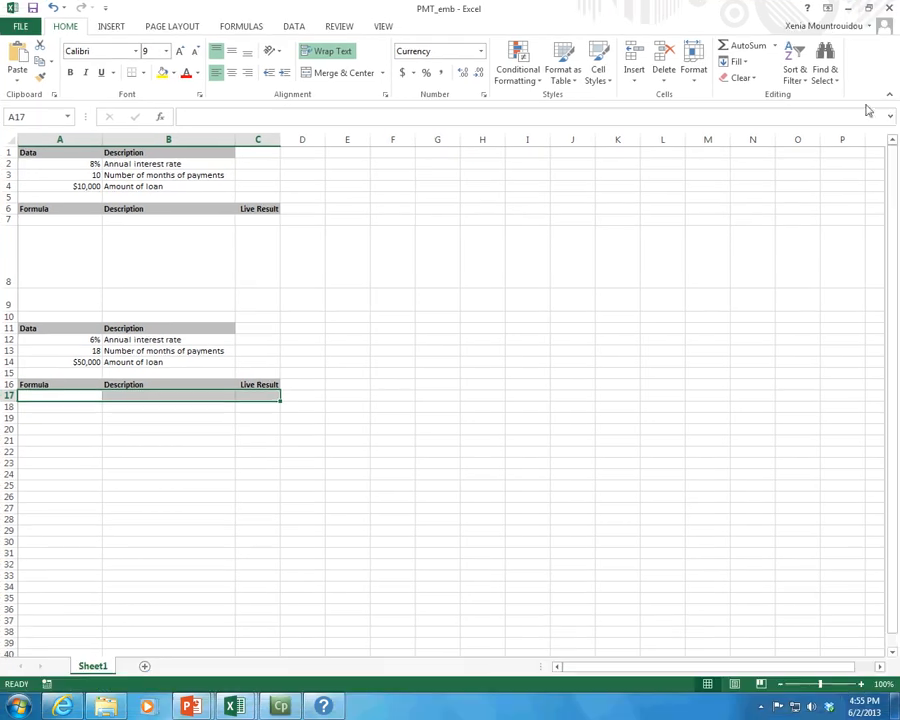
{"action": "left_click", "coordinate": [862, 686]}
{"action": "left_click", "coordinate": [862, 686]}
{"action": "left_click", "coordinate": [862, 686]}
{"action": "left_click", "coordinate": [862, 686]}
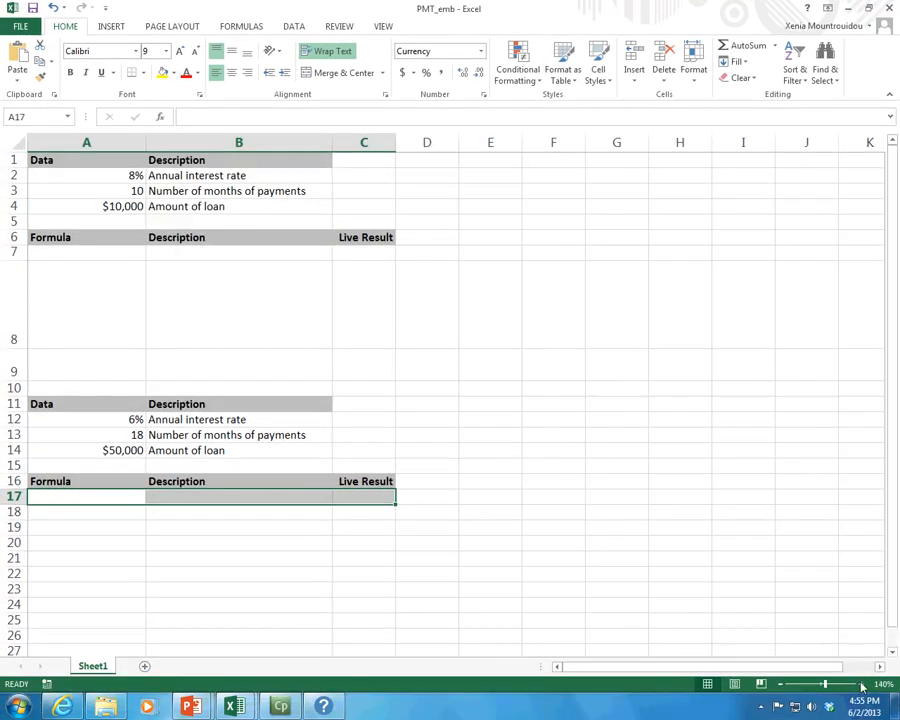
{"action": "left_click", "coordinate": [372, 253]}
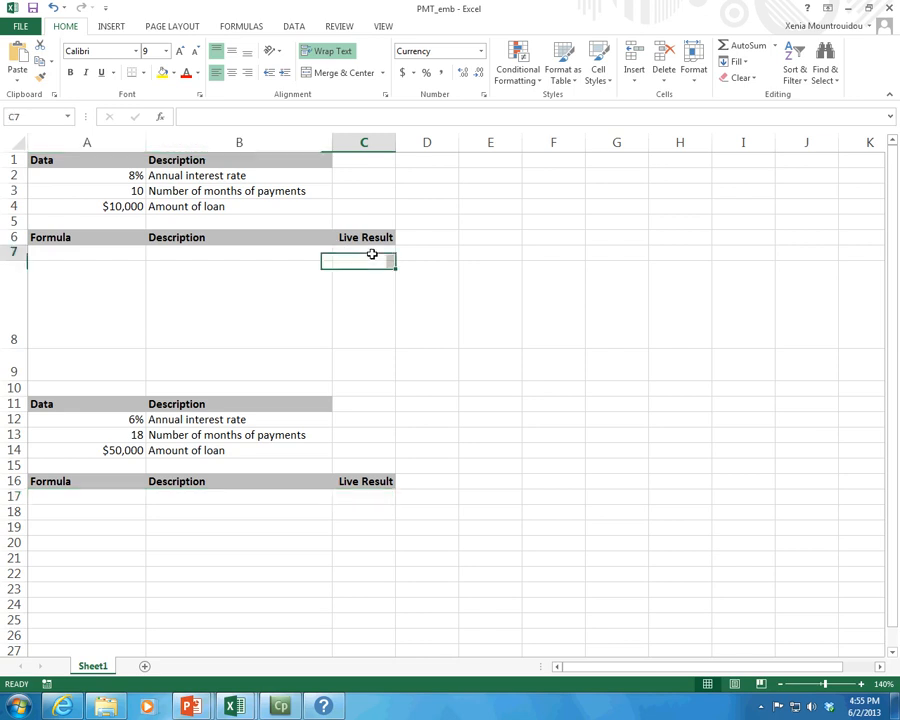
{"action": "left_click", "coordinate": [237, 24]}
{"action": "left_click", "coordinate": [10, 74]}
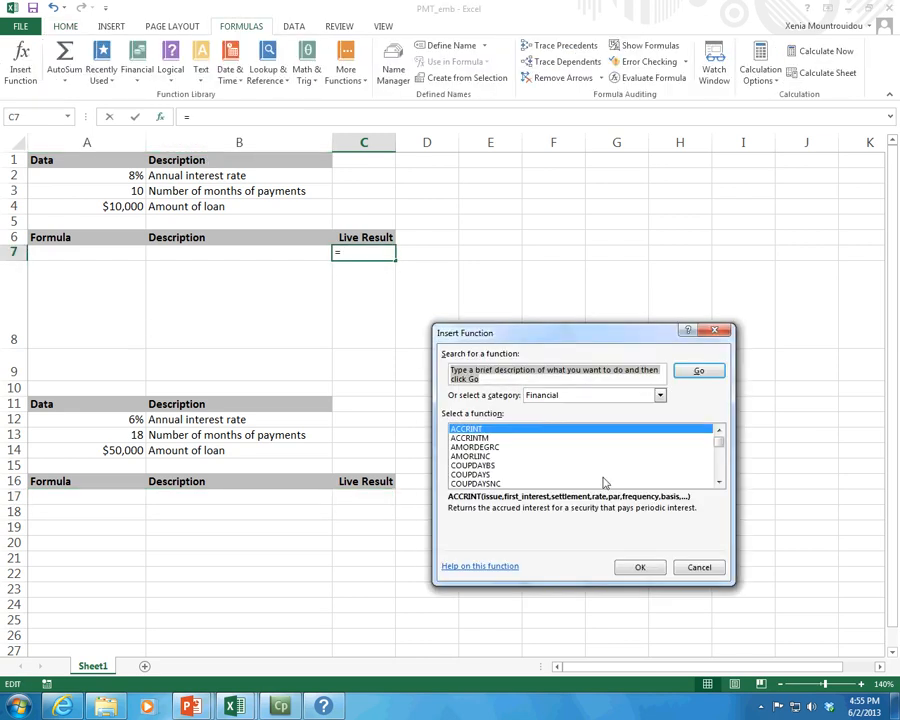
{"action": "type", "text": "payment"}
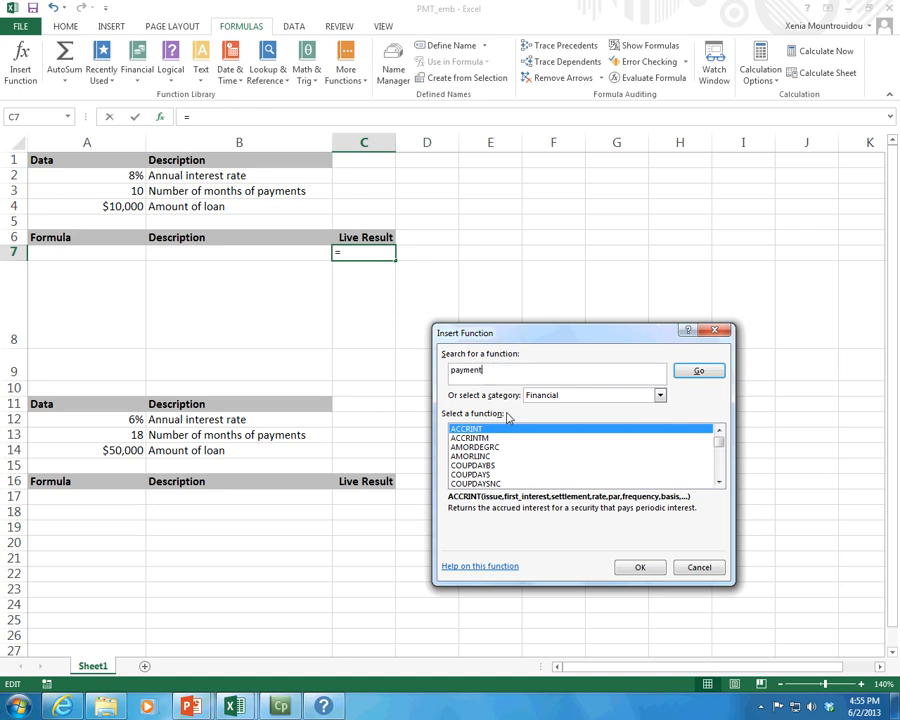
{"action": "key", "text": "Return"}
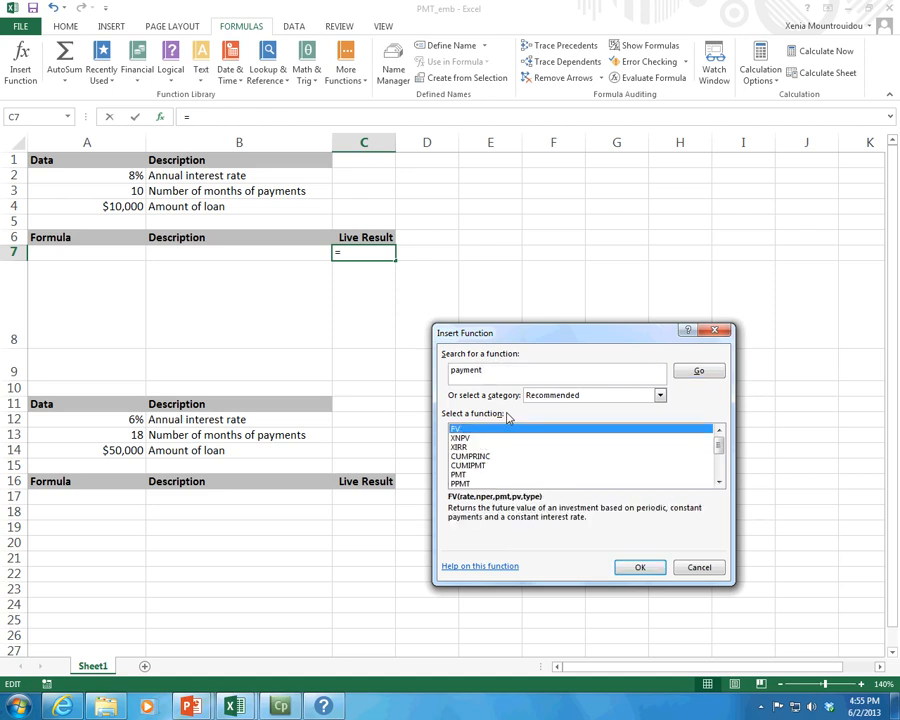
{"action": "left_click", "coordinate": [553, 475]}
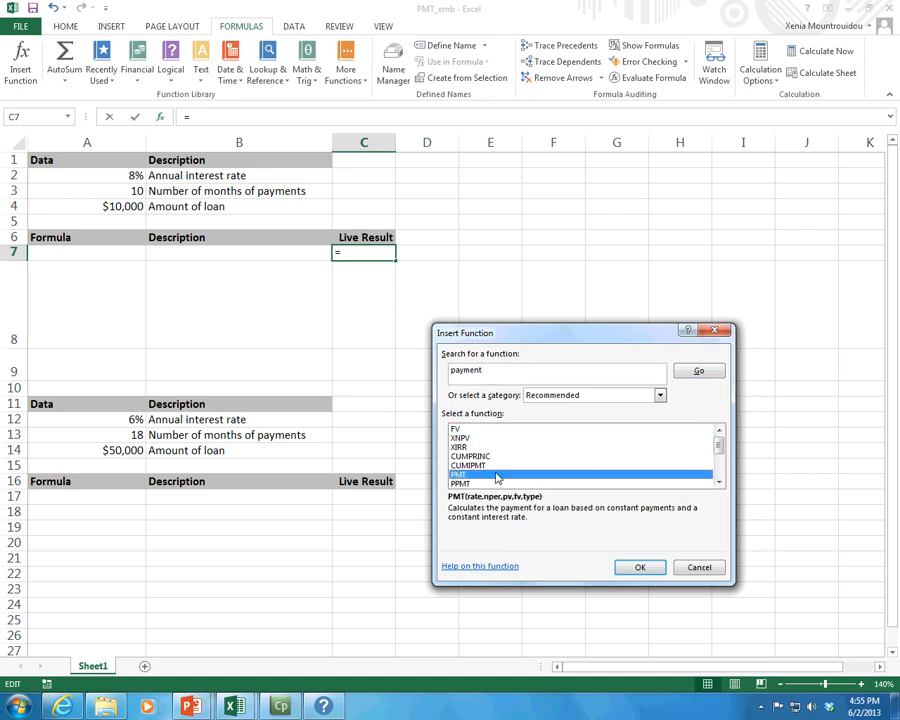
{"action": "left_click", "coordinate": [628, 567]}
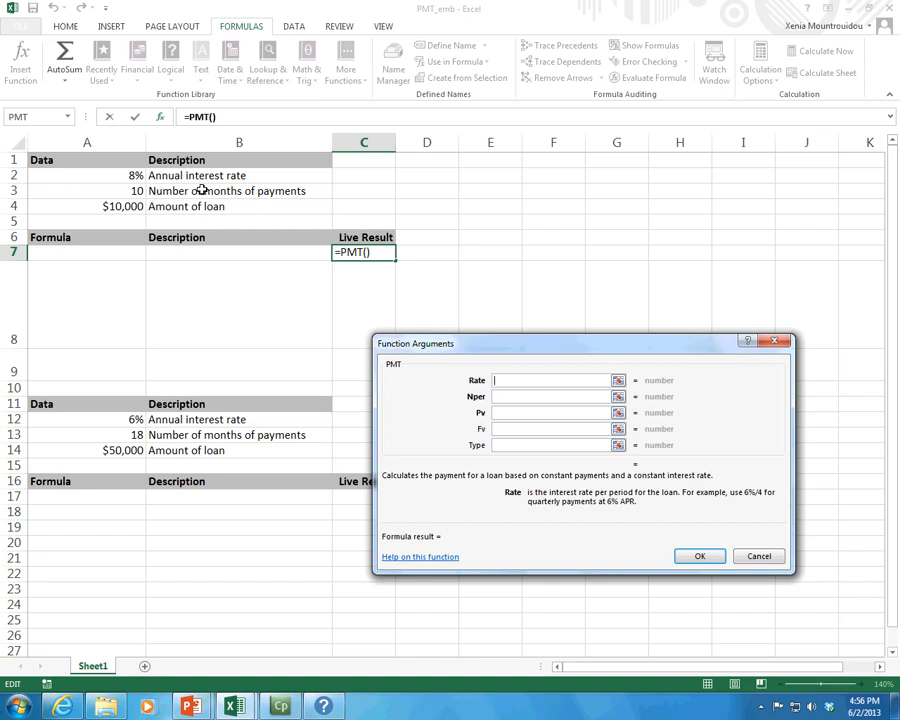
{"action": "left_click", "coordinate": [122, 194]}
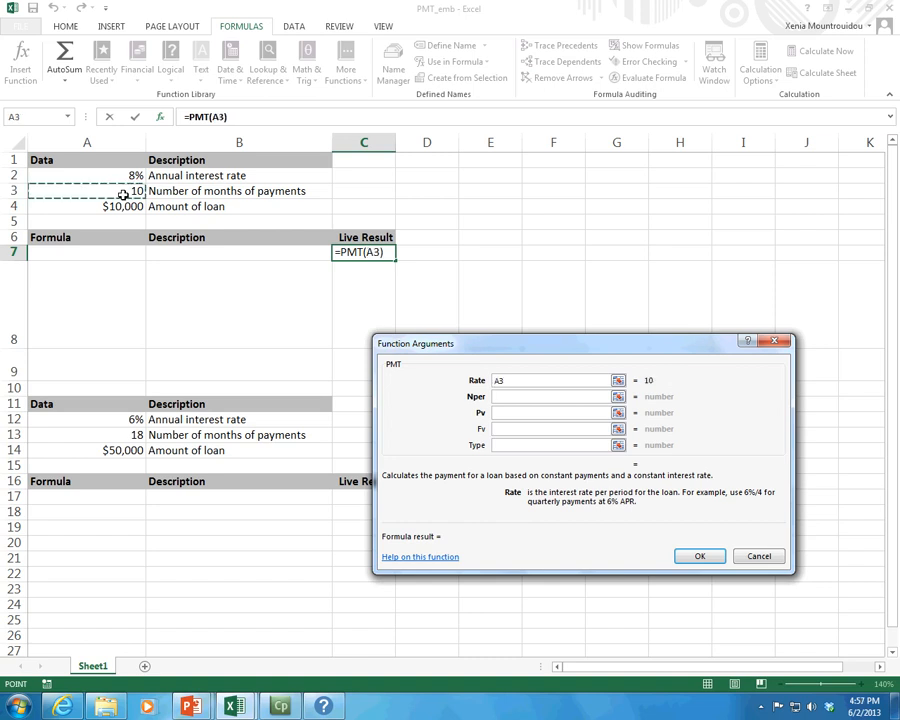
{"action": "left_click_drag", "start_coordinate": [557, 379], "coordinate": [485, 379]}
{"action": "key", "text": "BackSpace"}
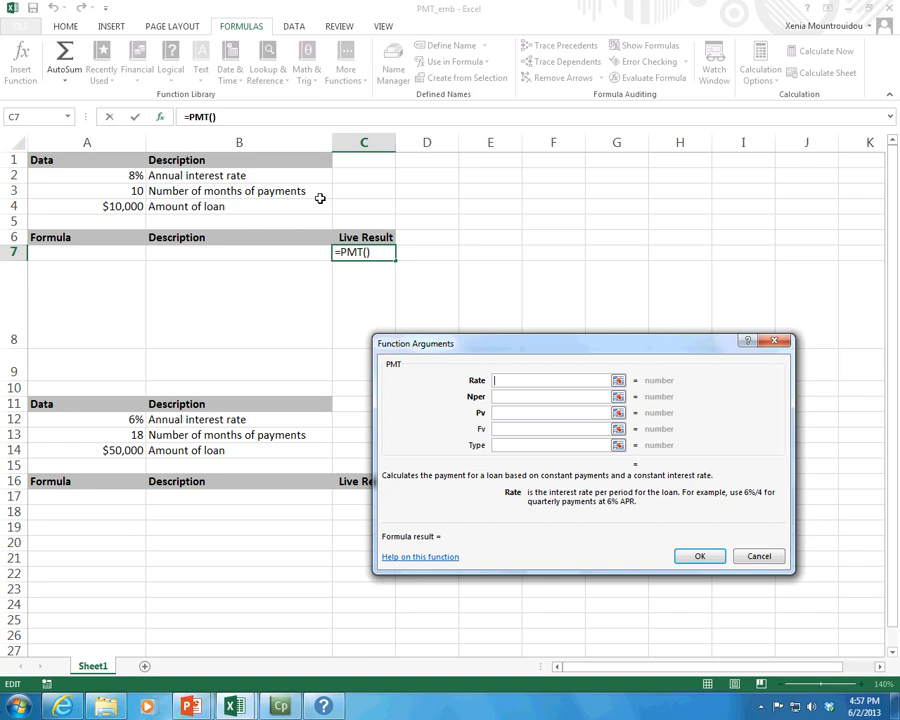
Set the PMT Rate argument to A2/A3 and the Nper argument to 10*A3.
{"action": "left_click", "coordinate": [134, 175]}
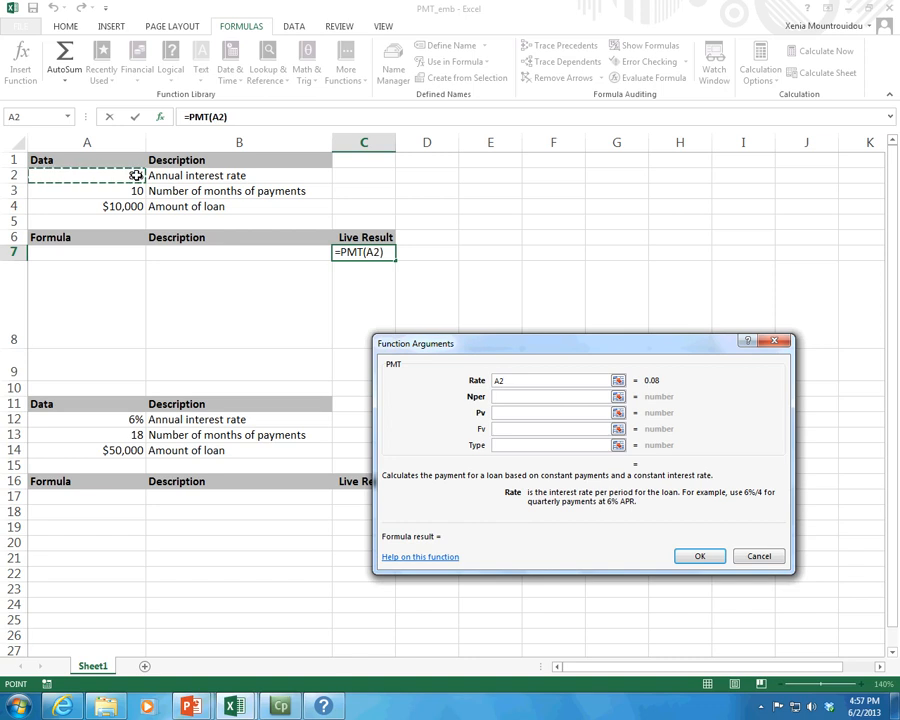
{"action": "type", "text": "/"}
{"action": "left_click", "coordinate": [137, 190]}
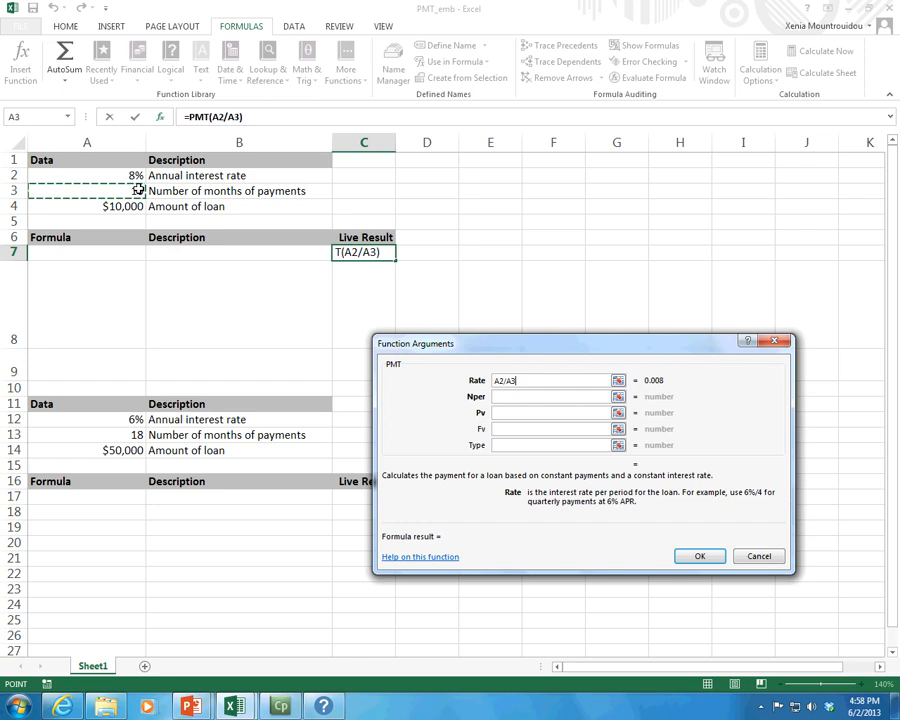
{"action": "left_click", "coordinate": [505, 396]}
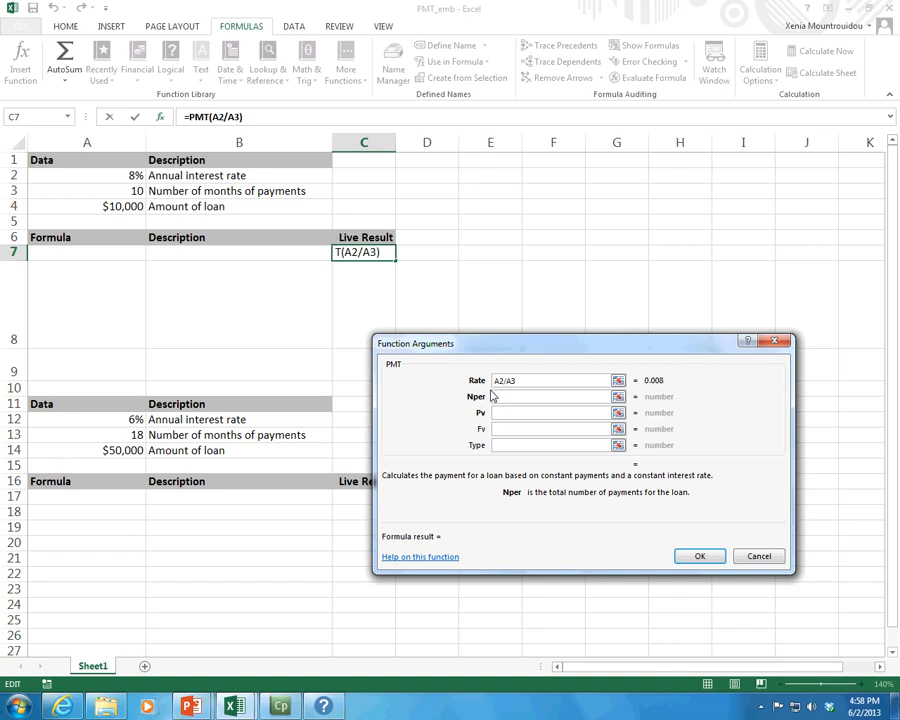
{"action": "left_click", "coordinate": [495, 397]}
{"action": "type", "text": "10"}
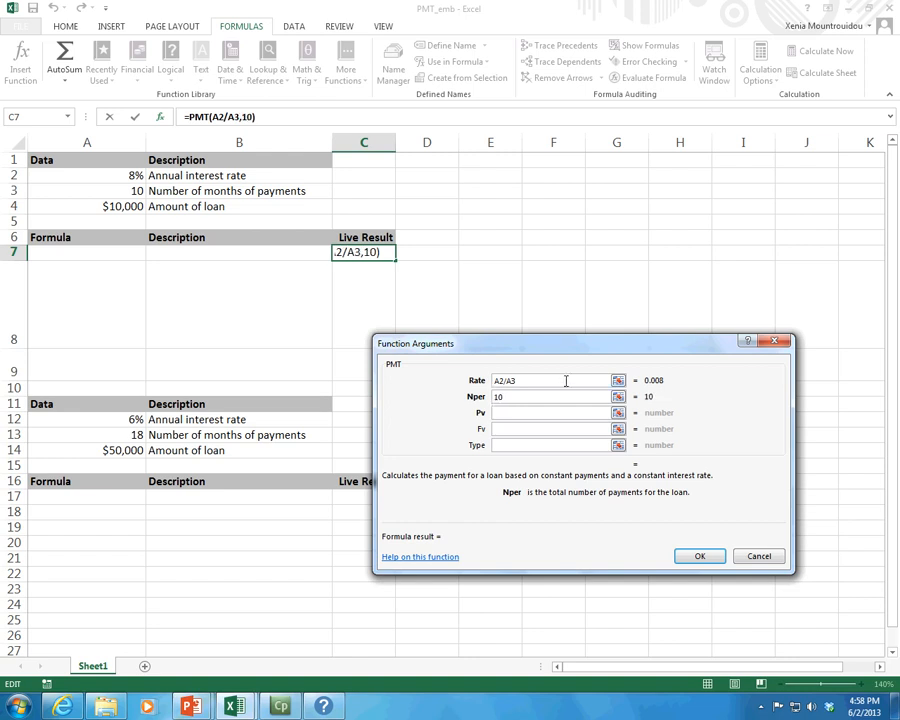
{"action": "type", "text": "*"}
{"action": "left_click", "coordinate": [134, 191]}
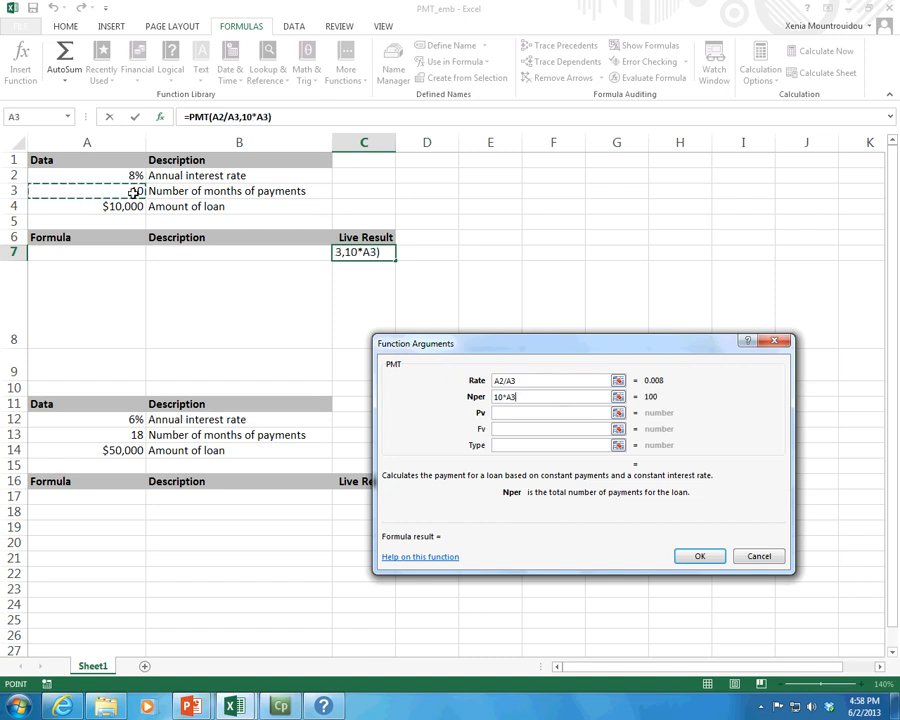
Set the Pv argument to -A4 and finish the PMT formula in C7.
{"action": "left_click", "coordinate": [549, 411]}
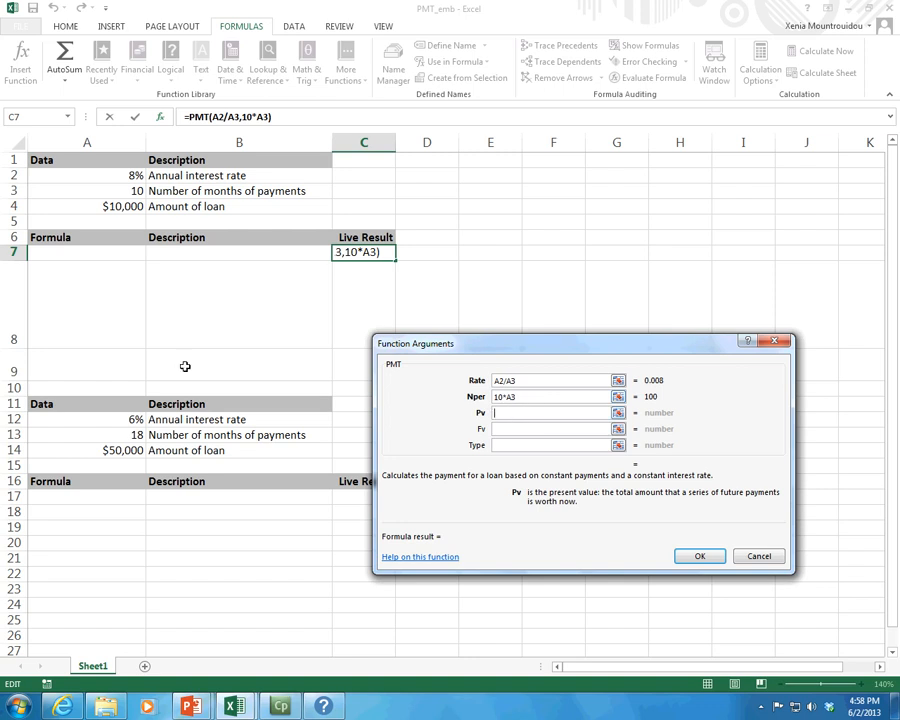
{"action": "left_click", "coordinate": [117, 206]}
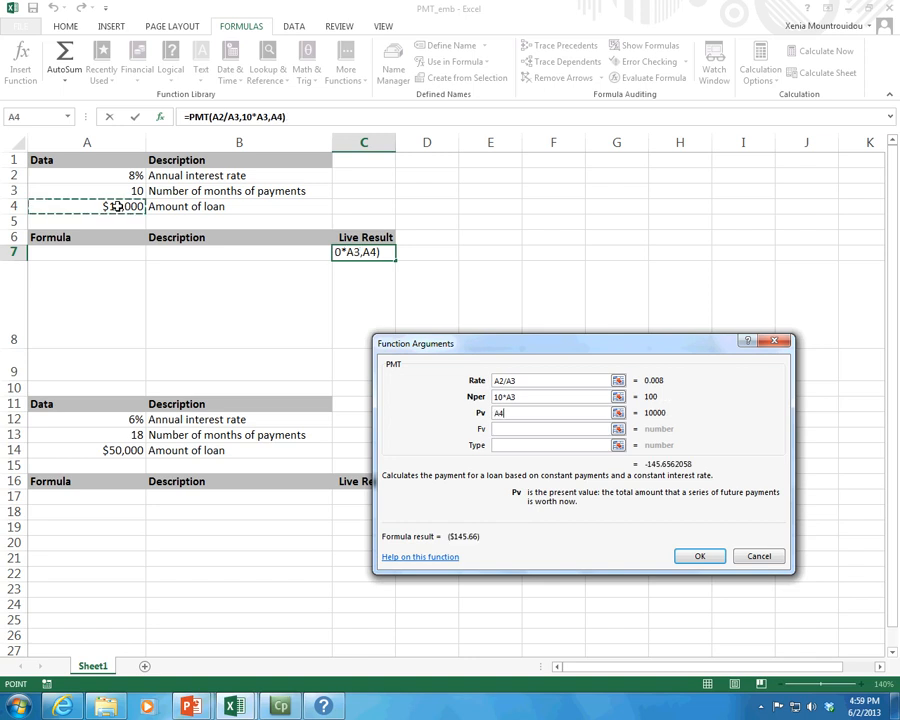
{"action": "left_click", "coordinate": [497, 417]}
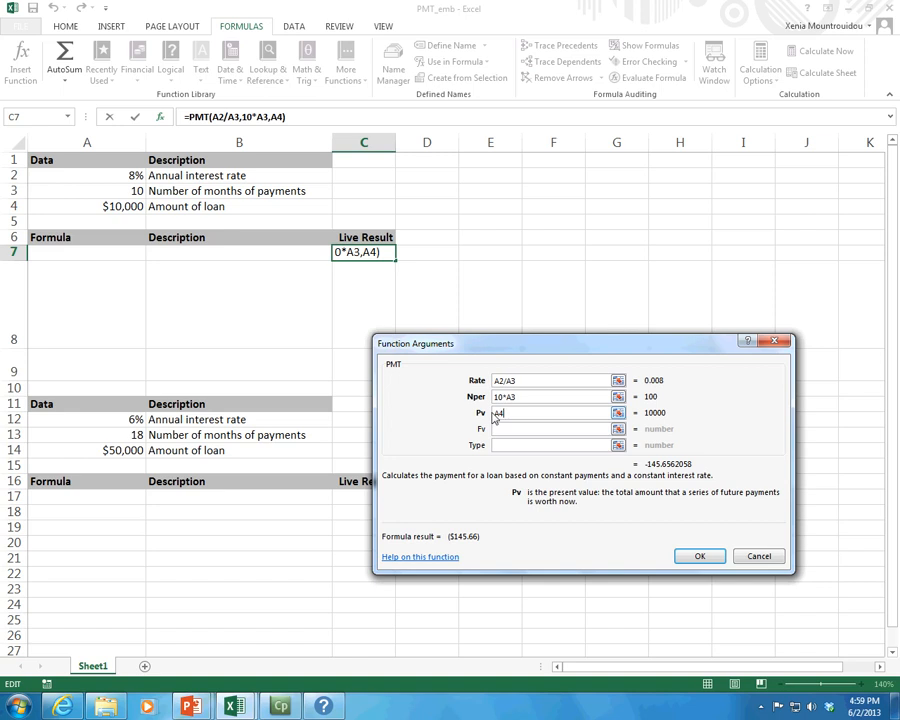
{"action": "type", "text": "-"}
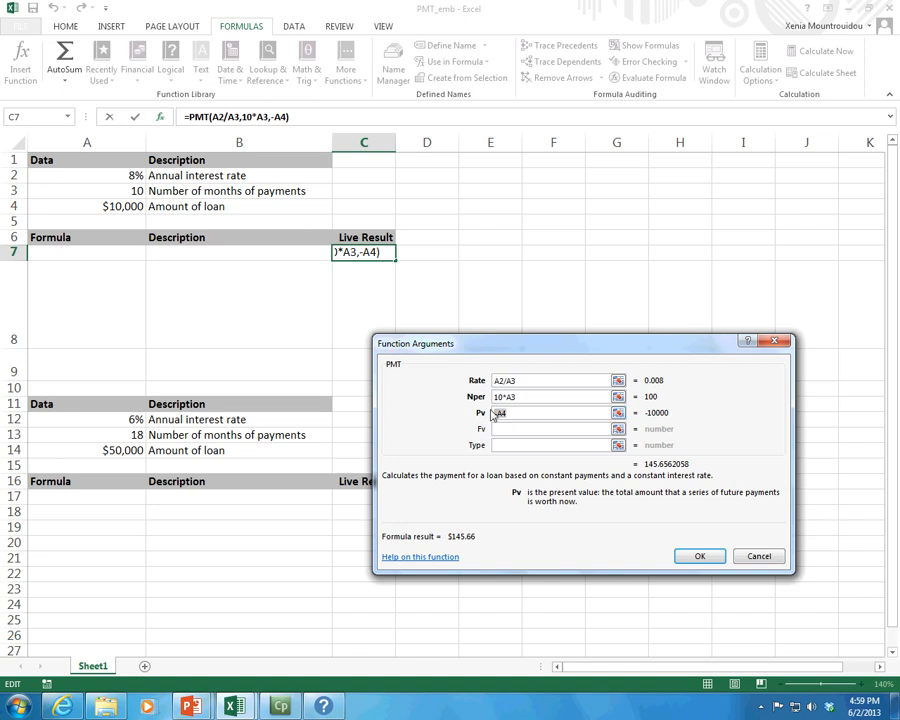
{"action": "left_click_drag", "start_coordinate": [492, 414], "coordinate": [514, 413]}
{"action": "left_click", "coordinate": [699, 557]}
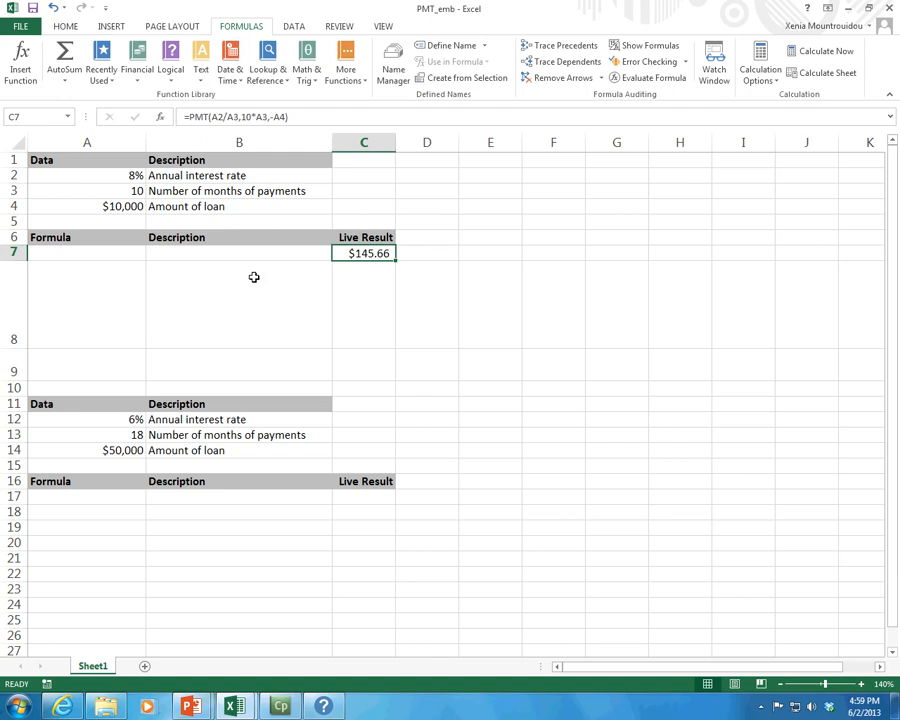
Enter the label Number of years in cell B5.
{"action": "left_click", "coordinate": [161, 226]}
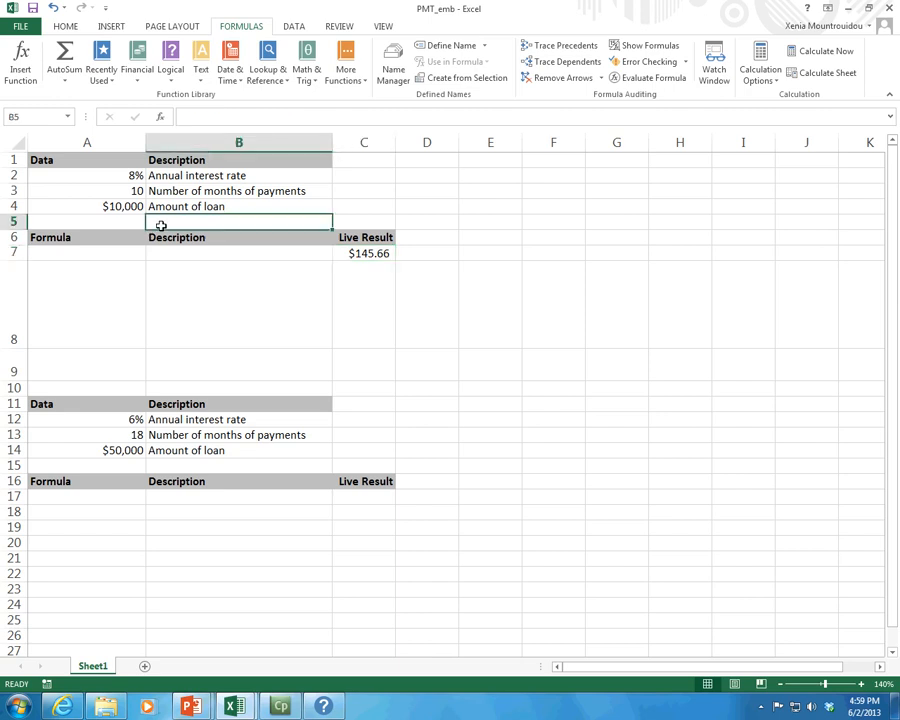
{"action": "type", "text": "Number"}
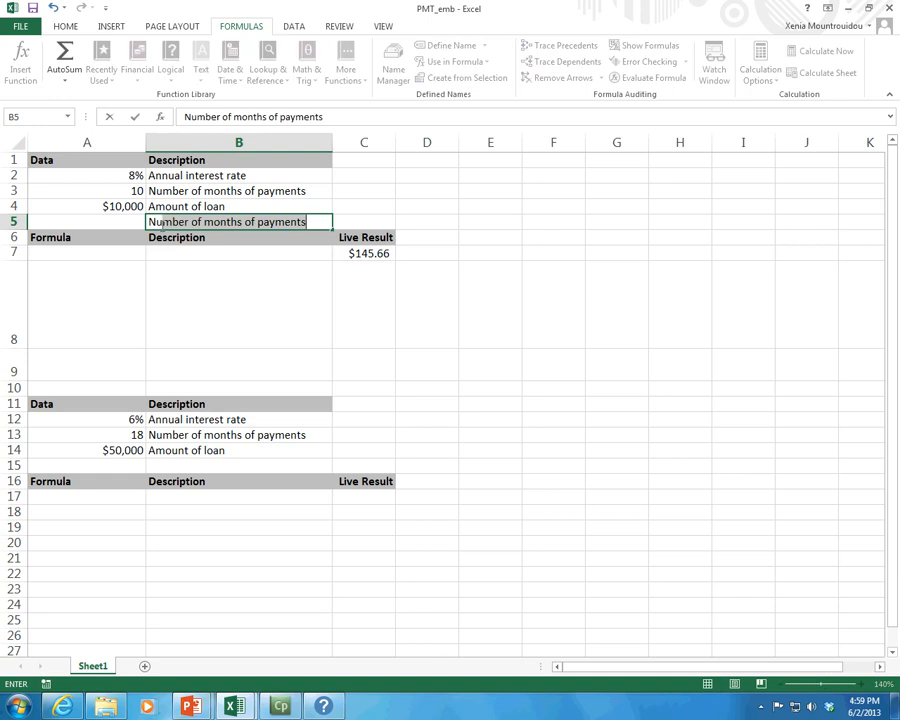
{"action": "type", "text": " of yeard"}
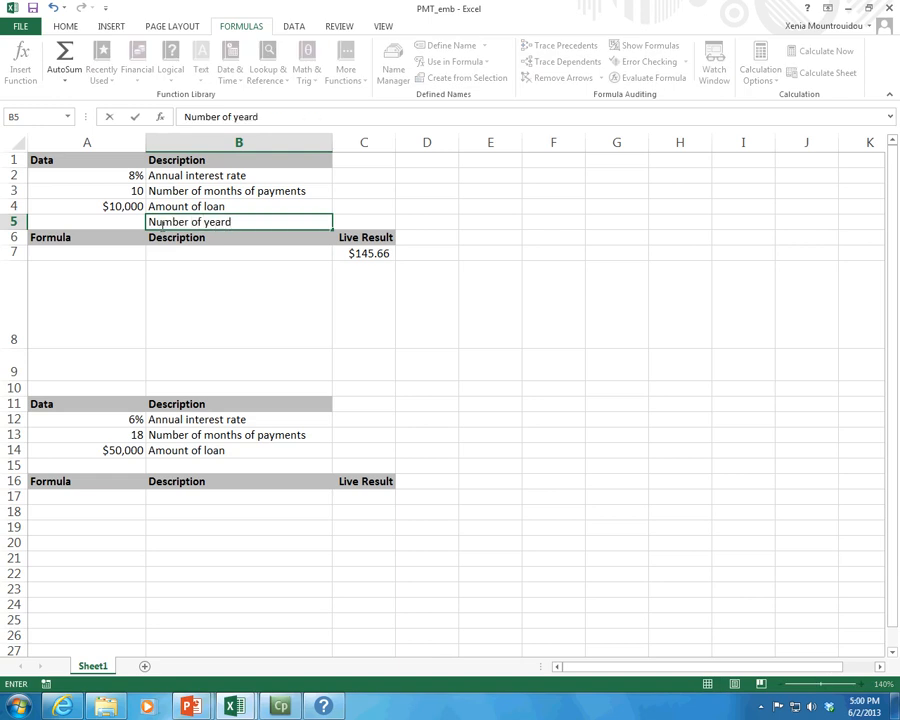
{"action": "key", "text": "BackSpace"}
{"action": "type", "text": "s"}
{"action": "key", "text": "Return"}
Enter 5 as the number of years in cell A5.
{"action": "left_click", "coordinate": [161, 226]}
{"action": "key", "text": "Left"}
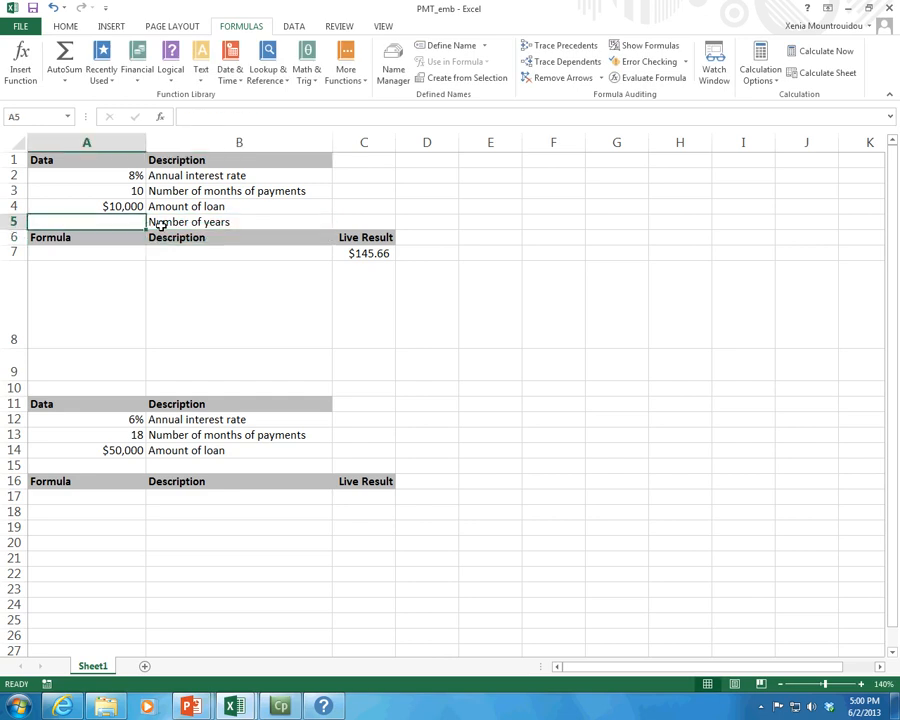
{"action": "type", "text": "10"}
{"action": "key", "text": "BackSpace"}
{"action": "key", "text": "BackSpace"}
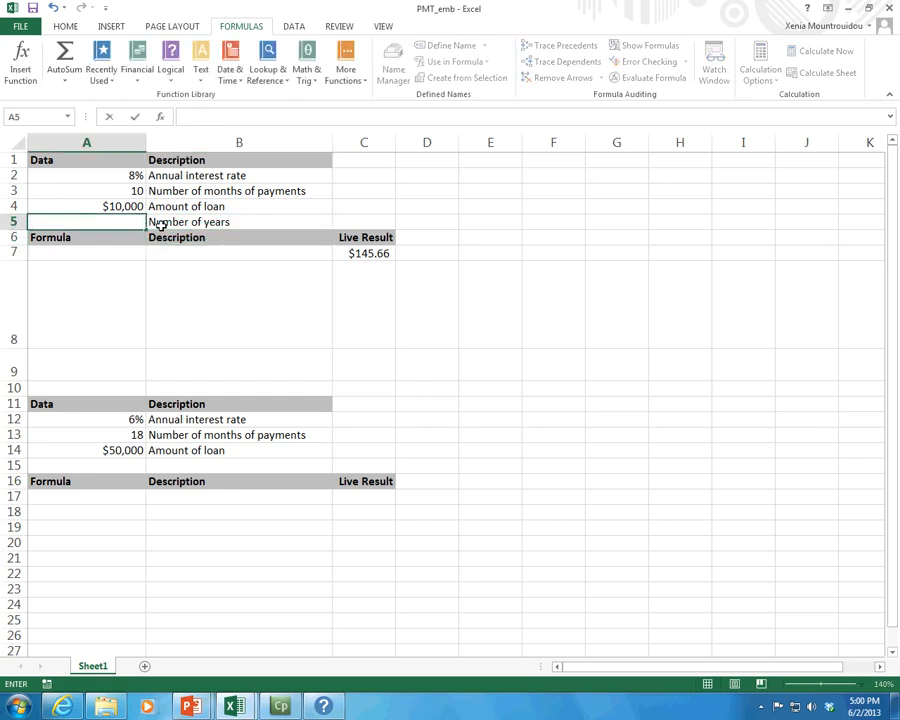
{"action": "type", "text": "5"}
{"action": "key", "text": "Return"}
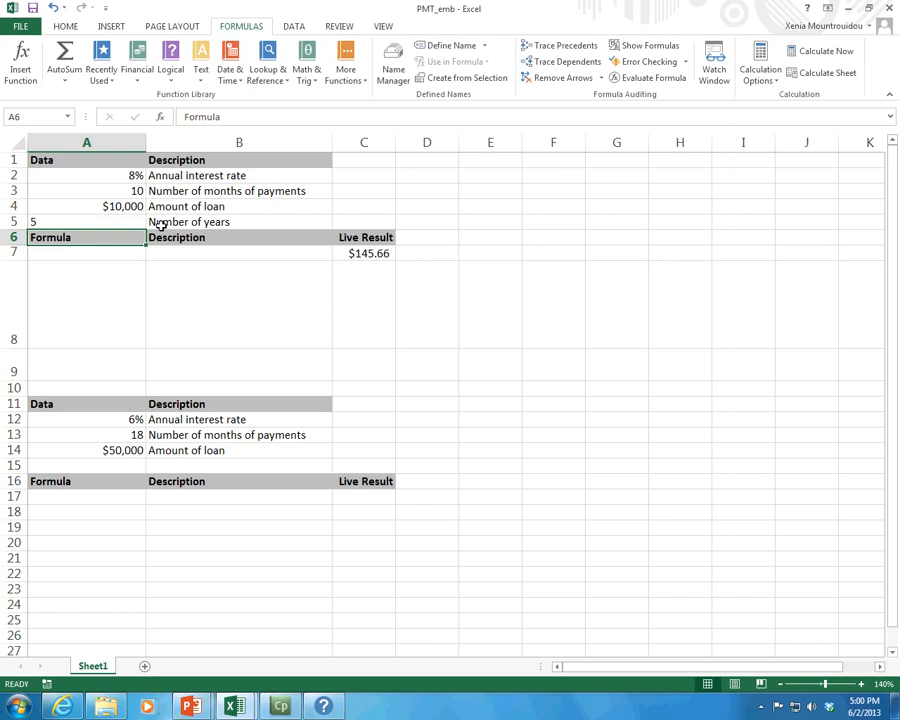
Edit the C7 formula so the Nper argument uses A5 instead of 10, giving A5*A3.
{"action": "key", "text": "Up"}
{"action": "left_click", "coordinate": [366, 252]}
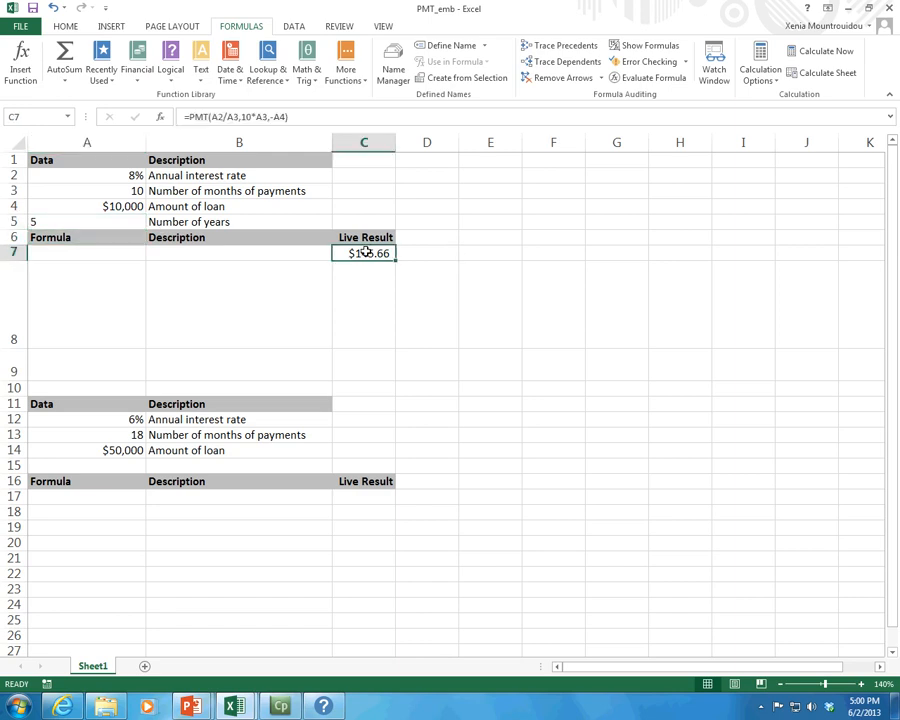
{"action": "left_click", "coordinate": [252, 117]}
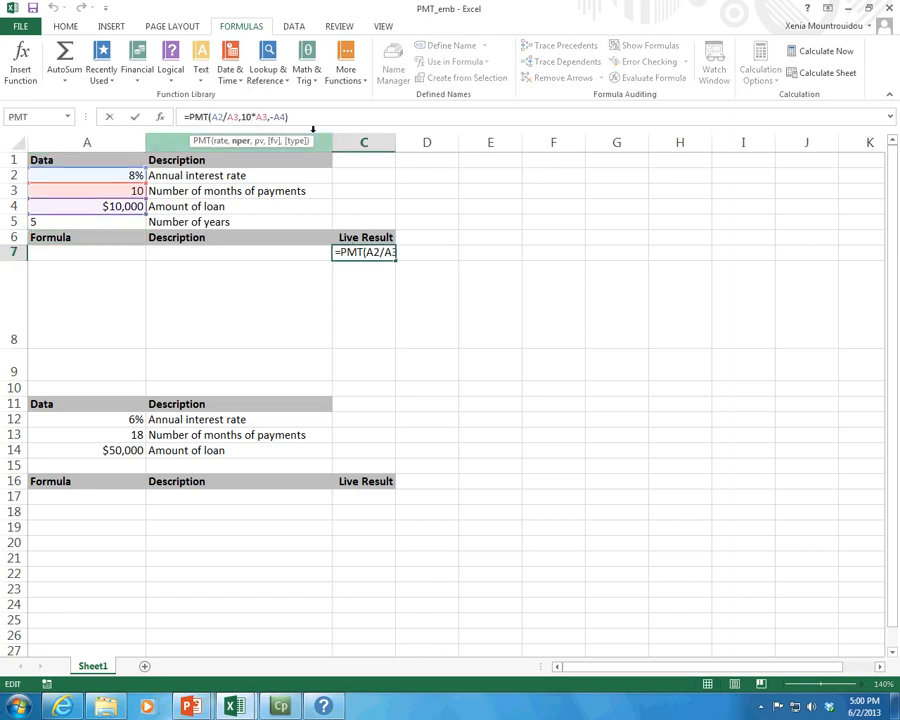
{"action": "key", "text": "BackSpace"}
{"action": "key", "text": "BackSpace"}
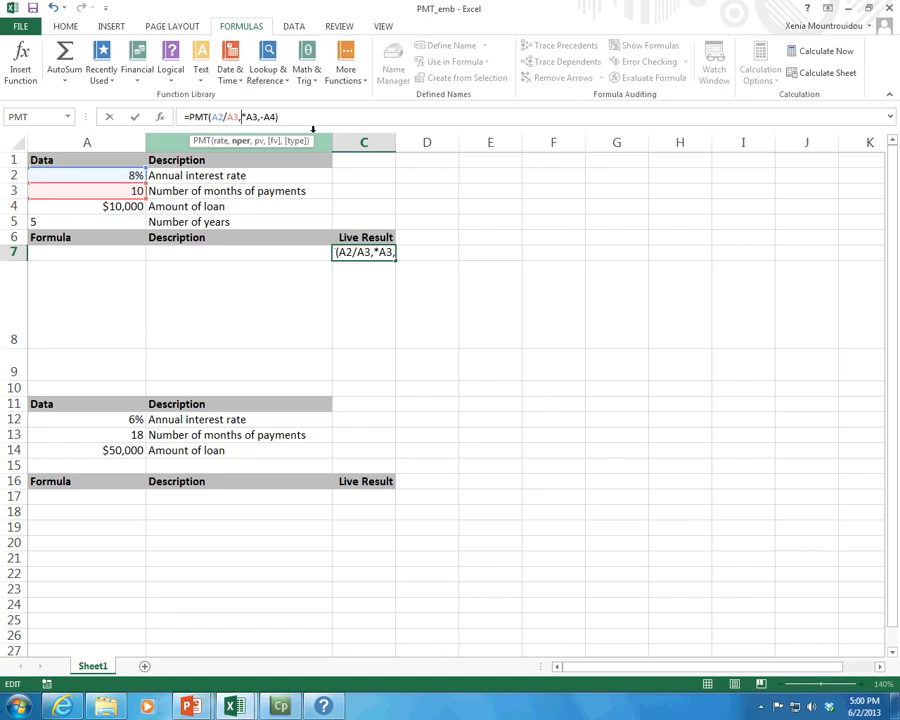
{"action": "left_click", "coordinate": [121, 218]}
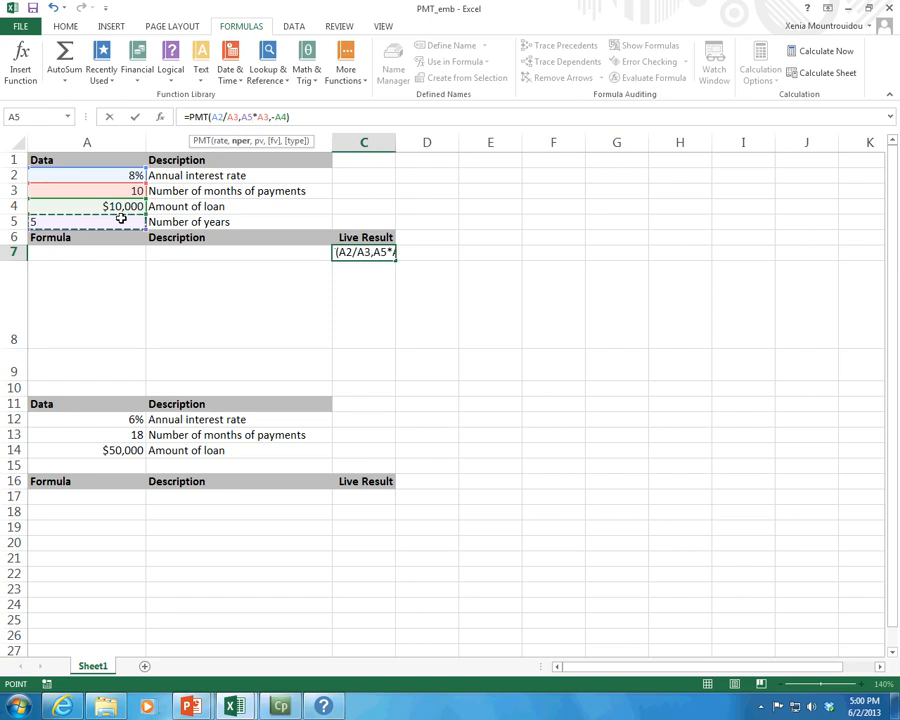
{"action": "key", "text": "Return"}
{"action": "key", "text": "Up"}
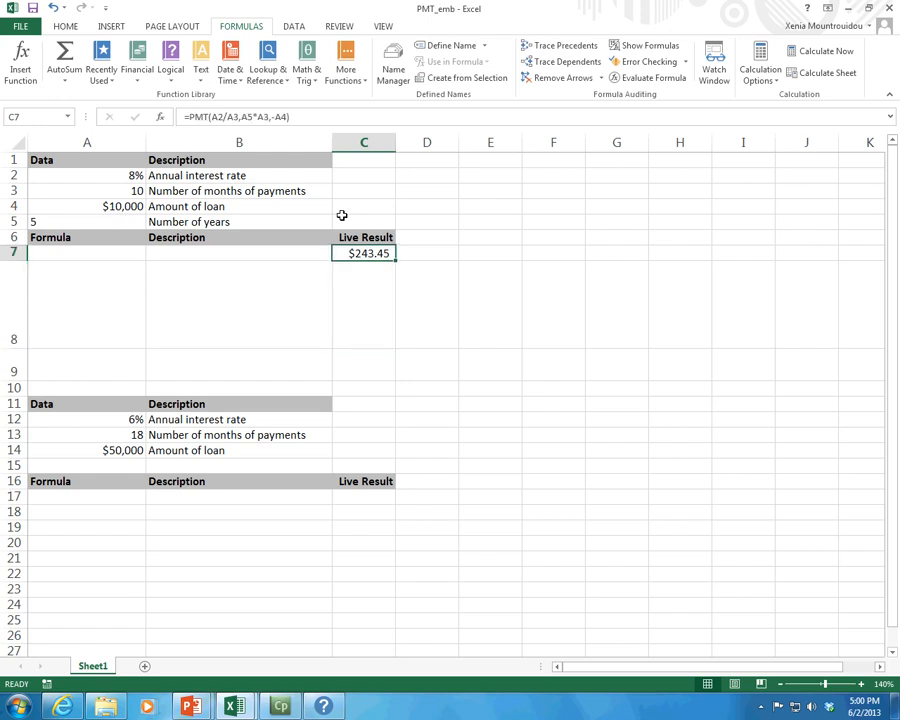
Right-align the years value in A5 and change it to 3.
{"action": "left_click", "coordinate": [130, 221]}
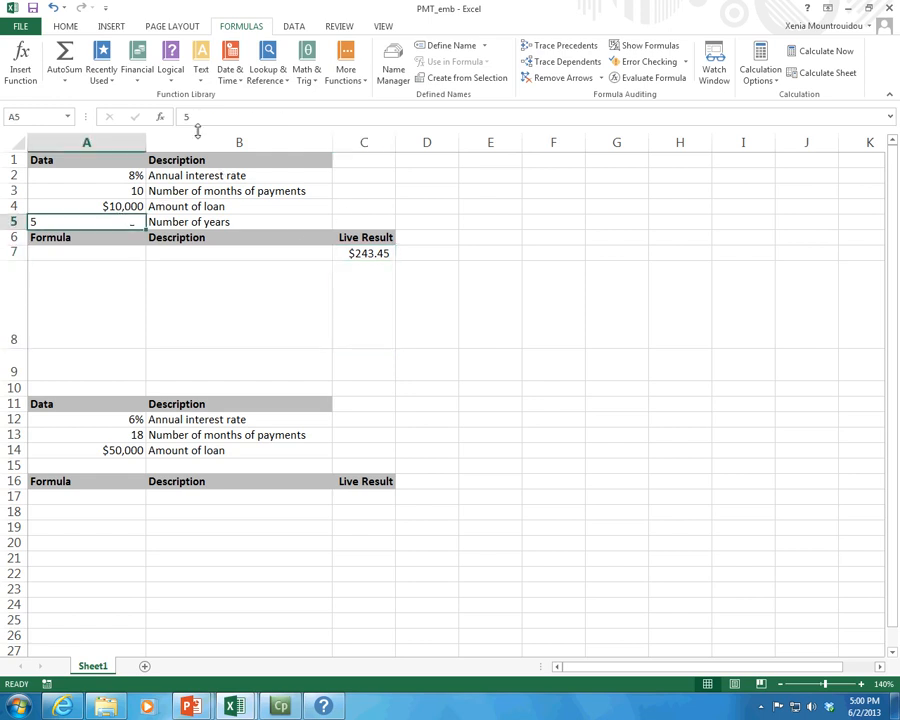
{"action": "left_click", "coordinate": [66, 26]}
{"action": "left_click", "coordinate": [247, 73]}
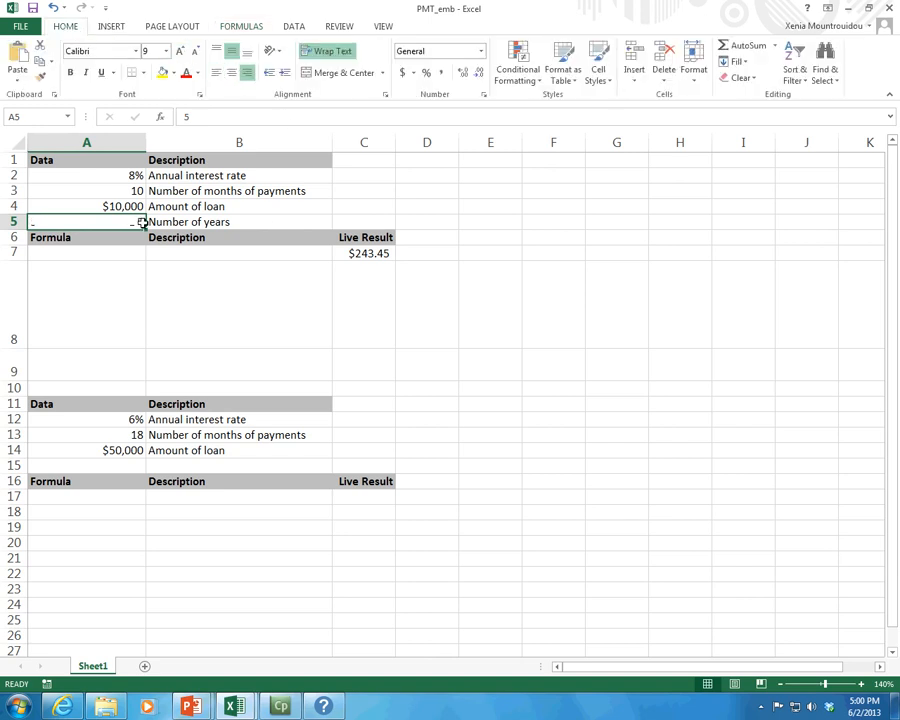
{"action": "left_click", "coordinate": [201, 117]}
{"action": "key", "text": "BackSpace"}
{"action": "type", "text": "3"}
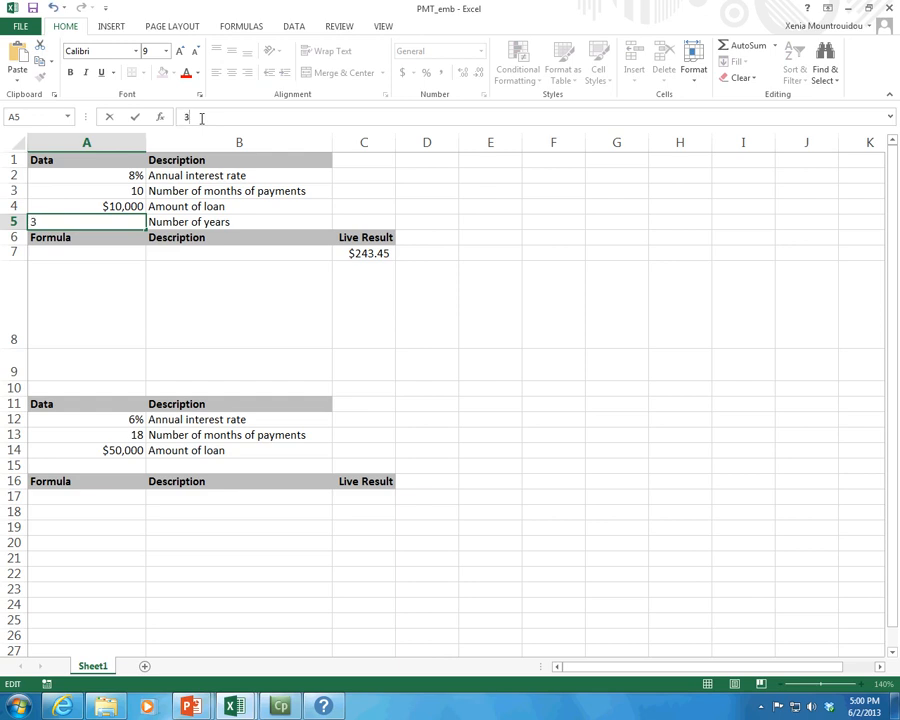
{"action": "key", "text": "Return"}
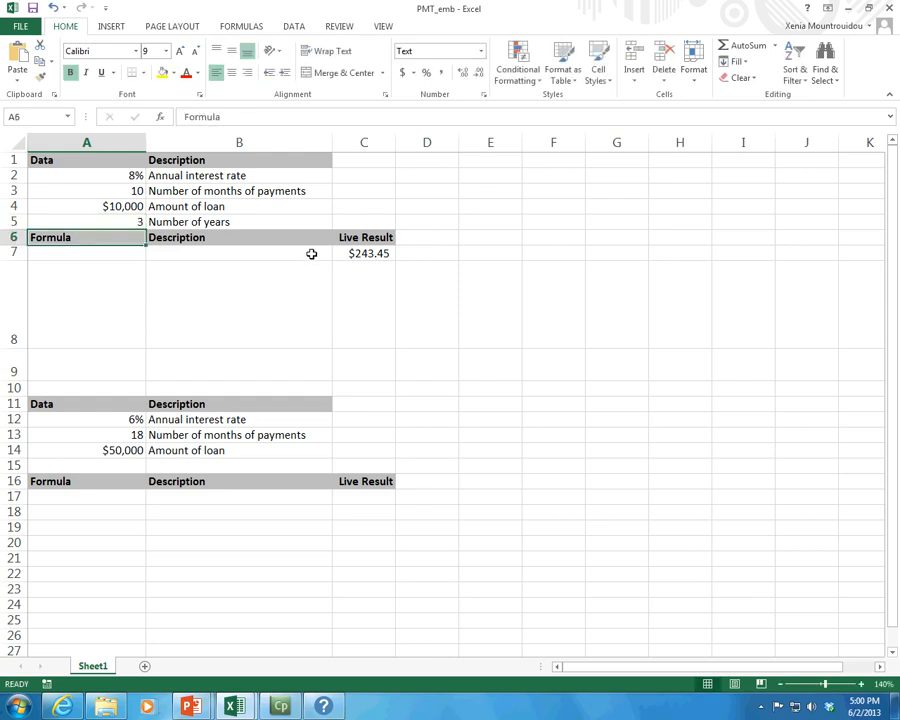
{"action": "left_click", "coordinate": [383, 255]}
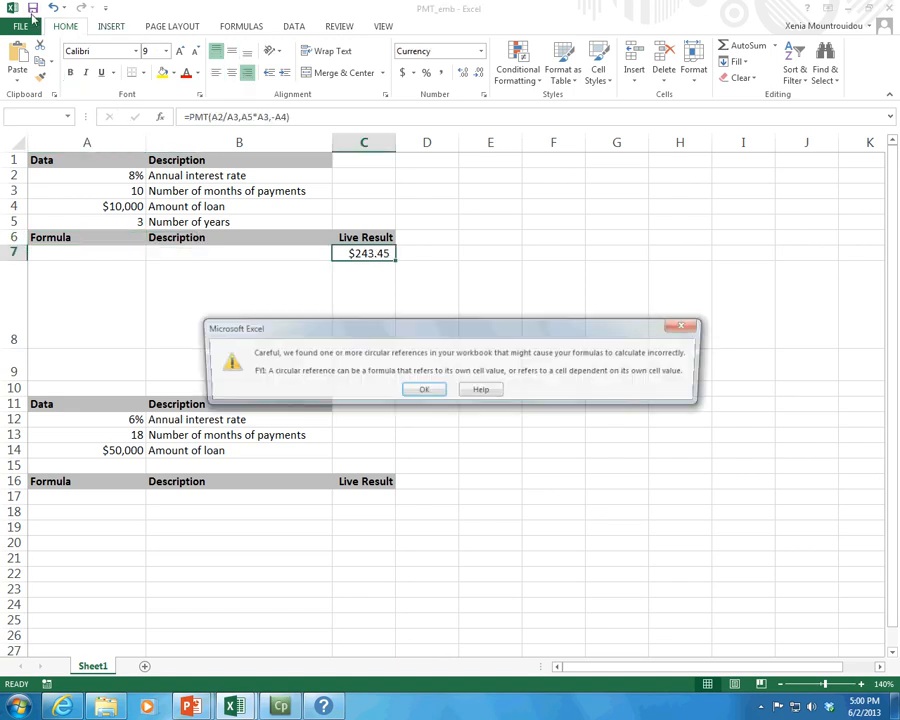
{"action": "left_click", "coordinate": [408, 391]}
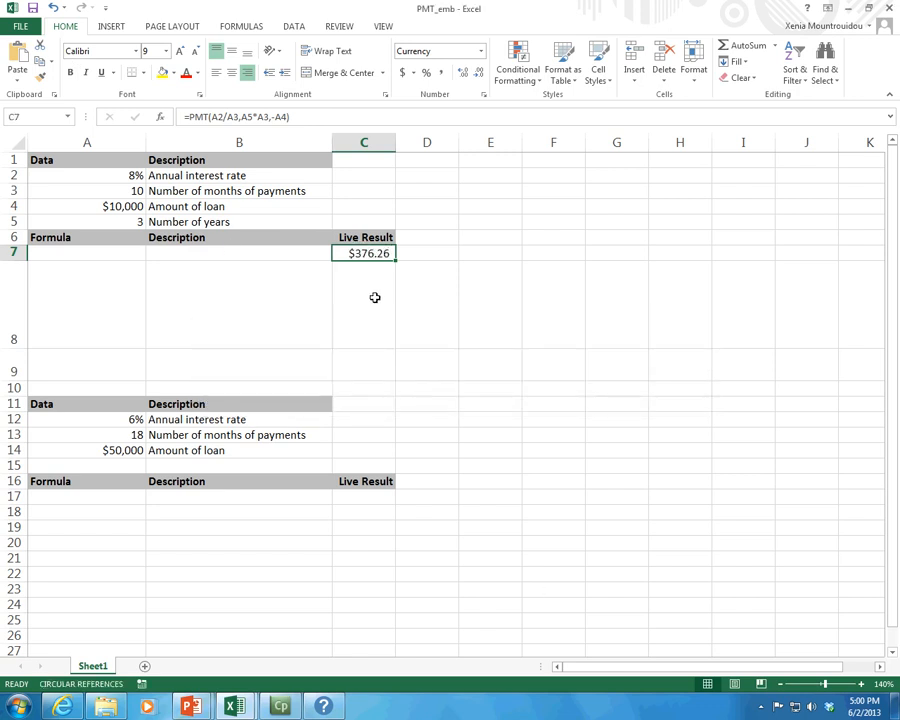
Change the years value in A5 to 1.
{"action": "left_click", "coordinate": [138, 222]}
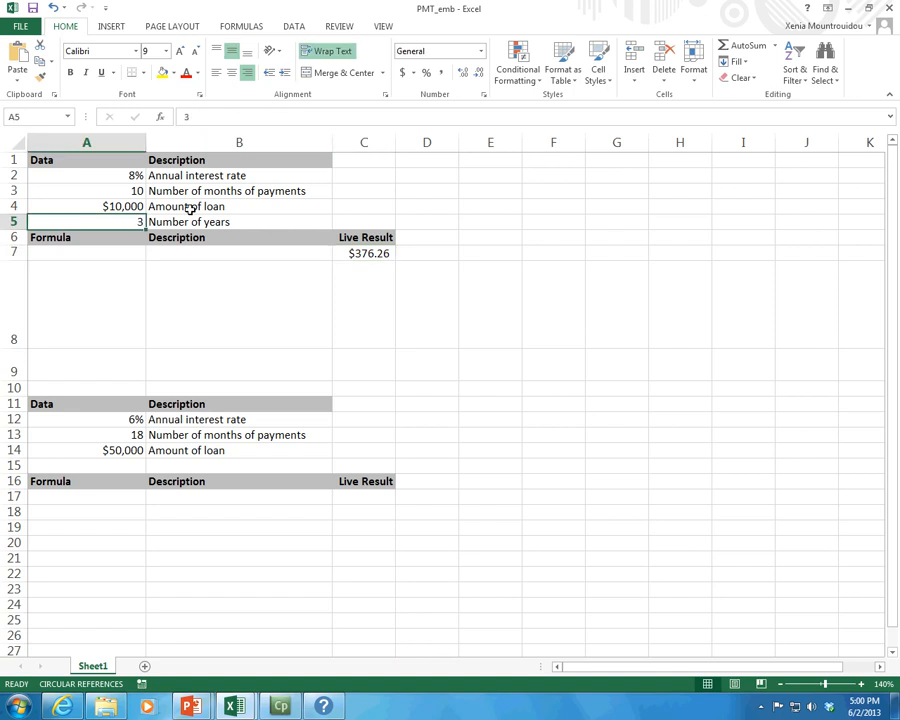
{"action": "left_click", "coordinate": [220, 109]}
{"action": "key", "text": "BackSpace"}
{"action": "type", "text": "1"}
{"action": "key", "text": "Return"}
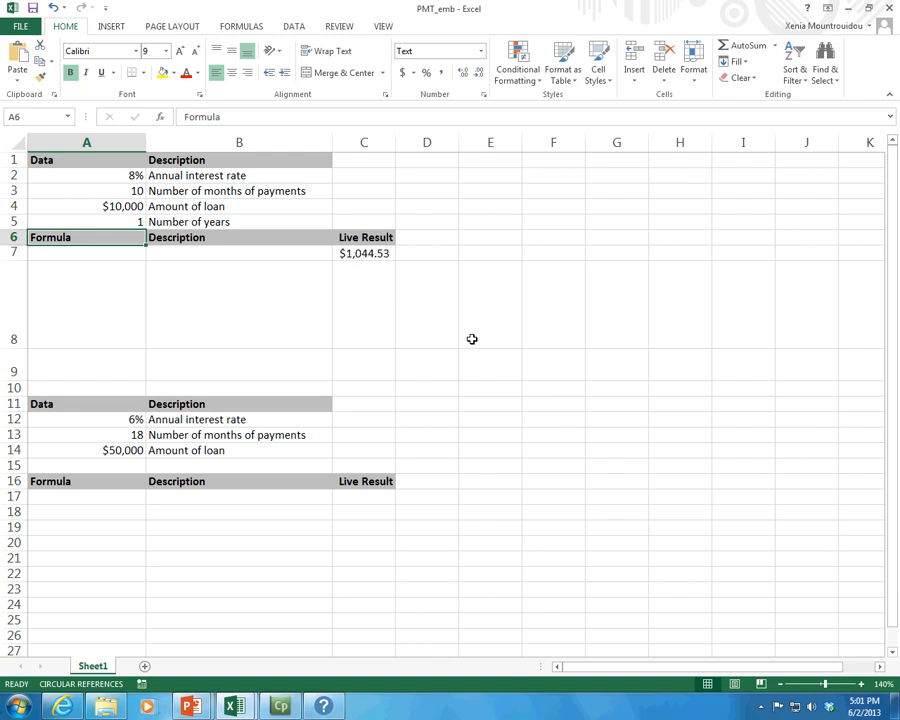
{"action": "left_click", "coordinate": [344, 254]}
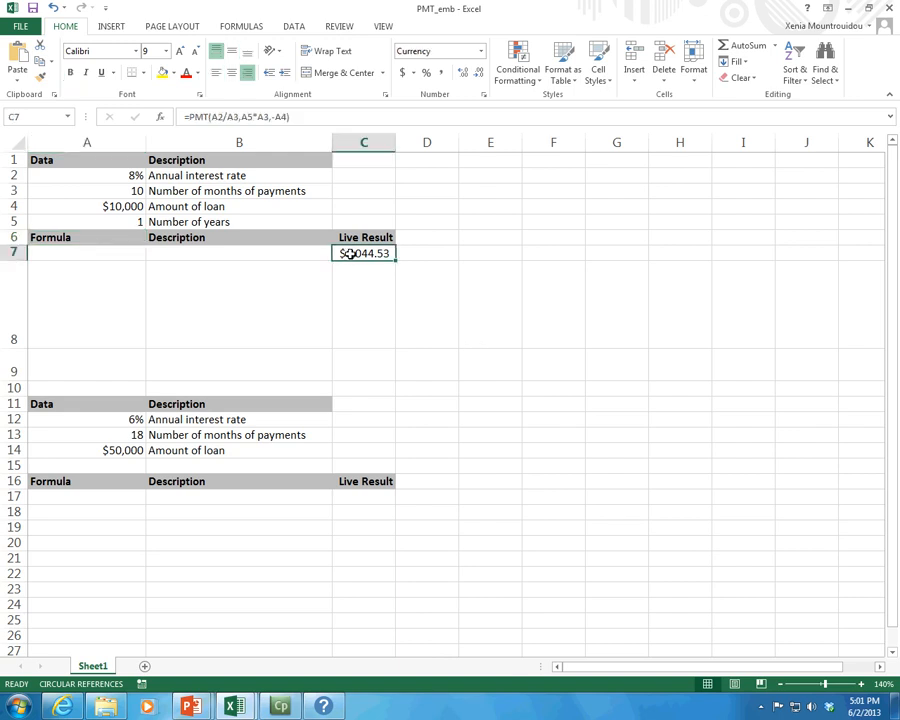
Copy the number of years row, cells A5 to B5.
{"action": "left_click", "coordinate": [175, 467]}
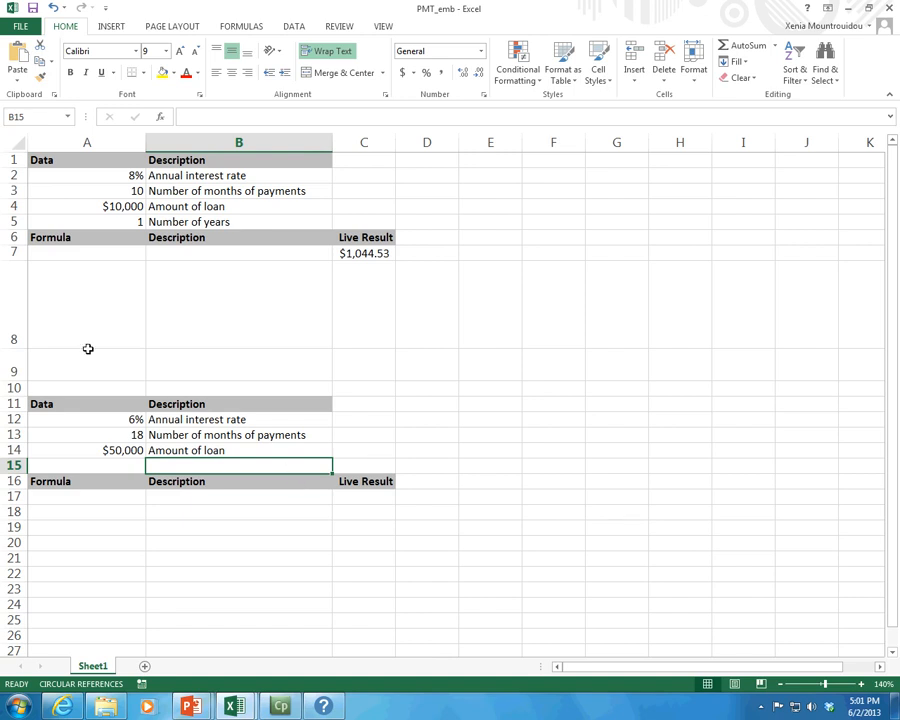
{"action": "left_click", "coordinate": [128, 218]}
{"action": "left_click_drag", "start_coordinate": [129, 219], "coordinate": [247, 223]}
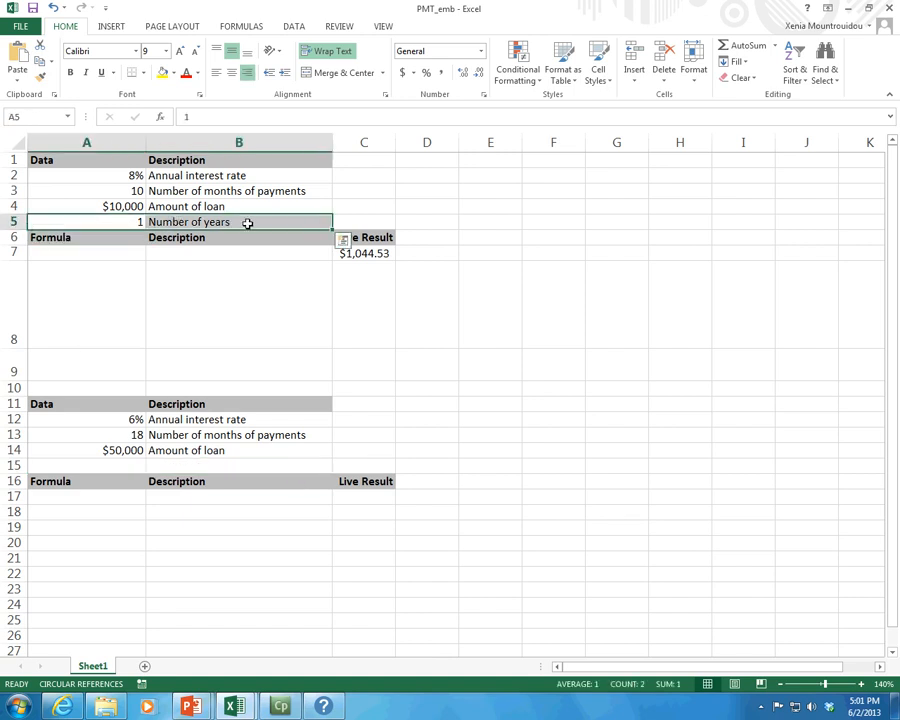
{"action": "key", "text": "ctrl+c"}
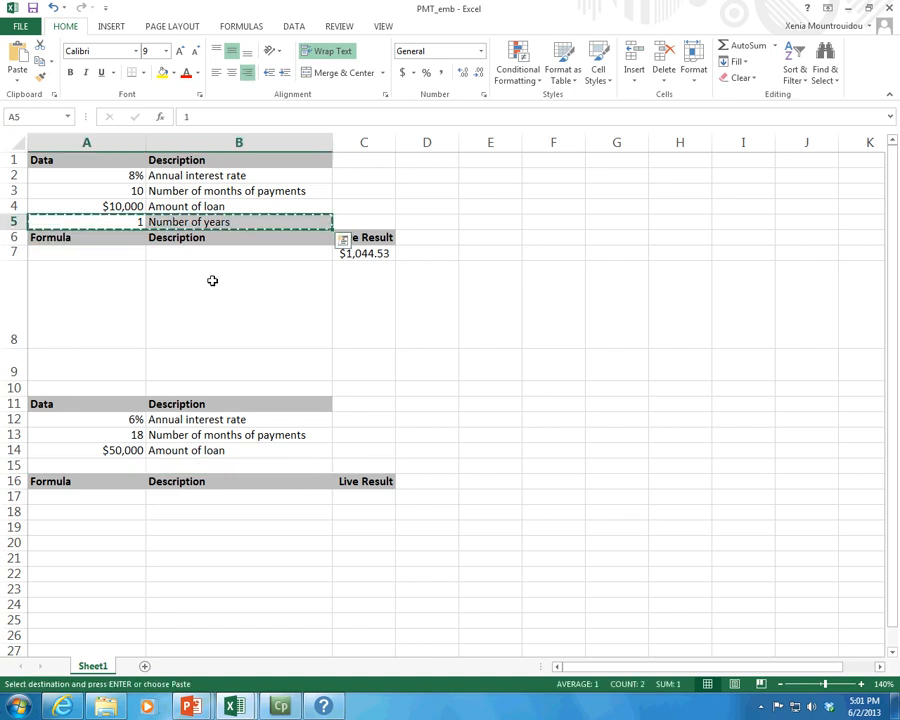
Paste the copied number of years row into cells A15 to B15 of the second example.
{"action": "left_click", "coordinate": [107, 463]}
{"action": "key", "text": "ctrl+v"}
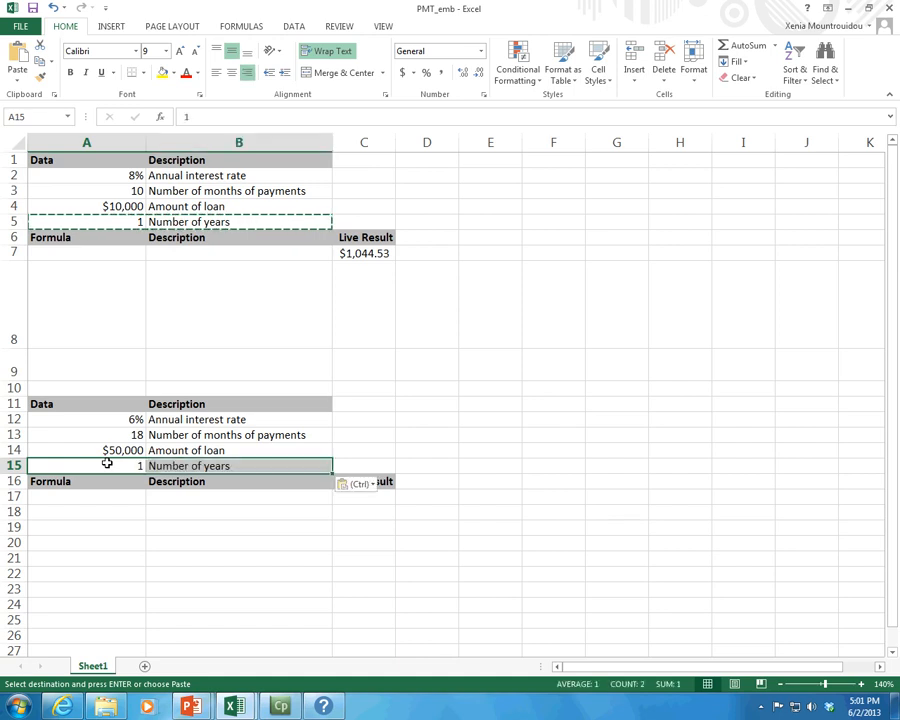
{"action": "left_click", "coordinate": [33, 7]}
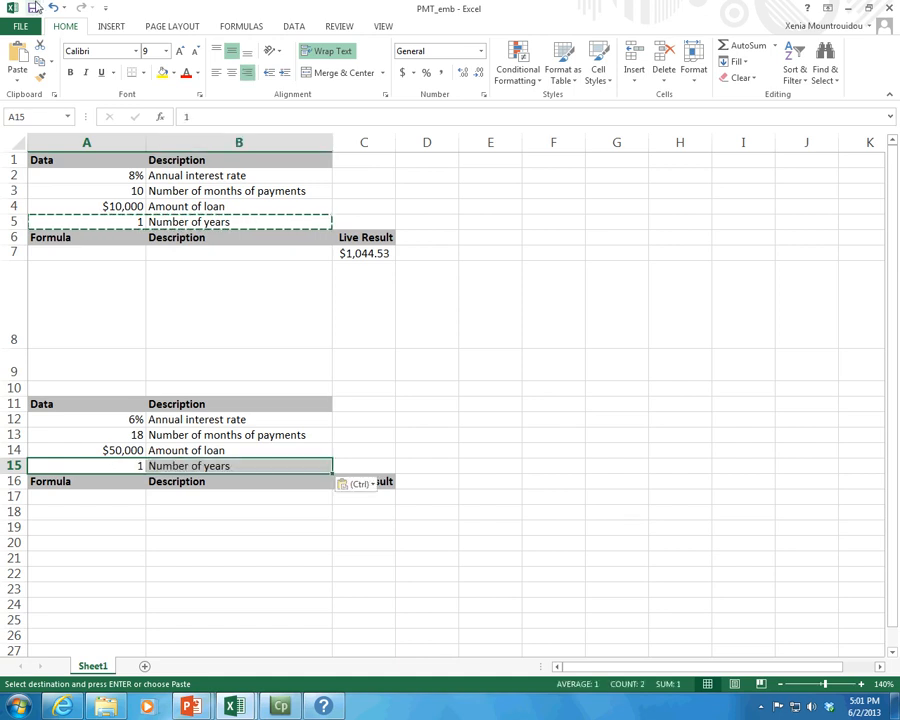
Change the years value in A5 to 5.
{"action": "left_click", "coordinate": [365, 499]}
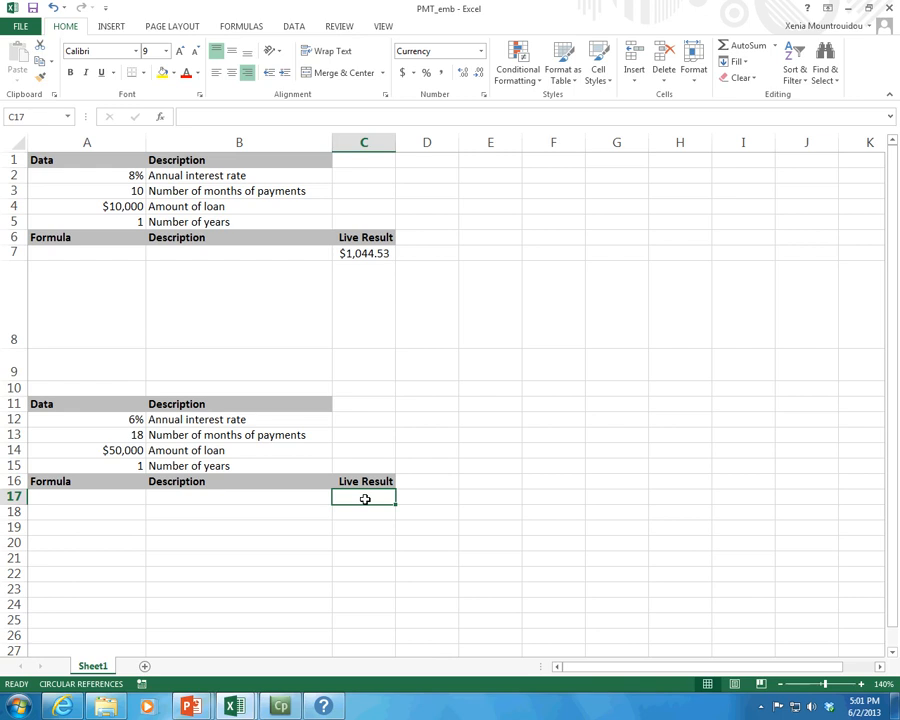
{"action": "left_click", "coordinate": [120, 465]}
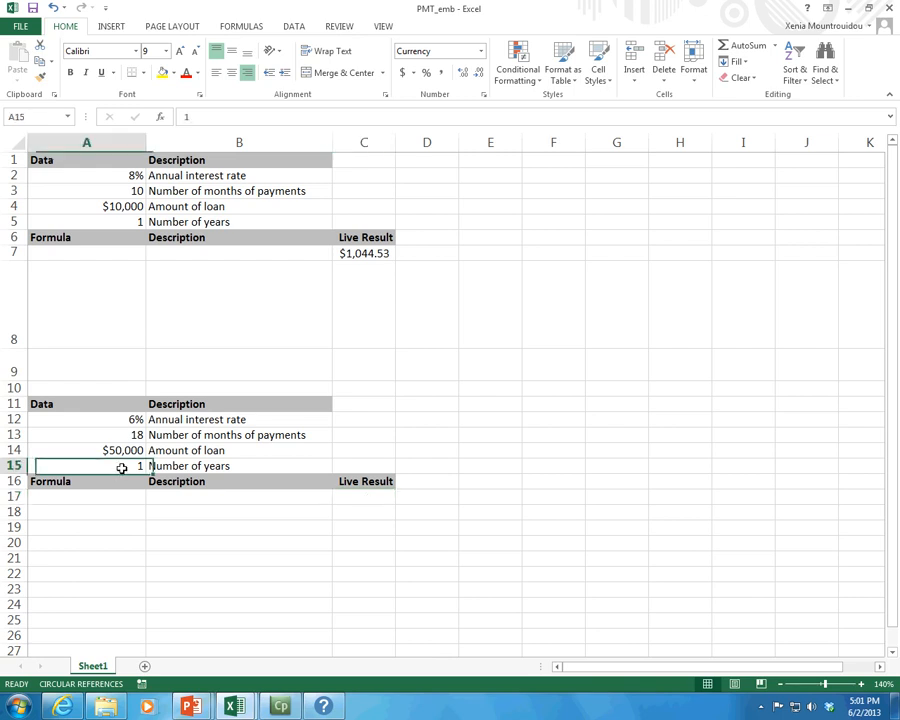
{"action": "left_click", "coordinate": [139, 222]}
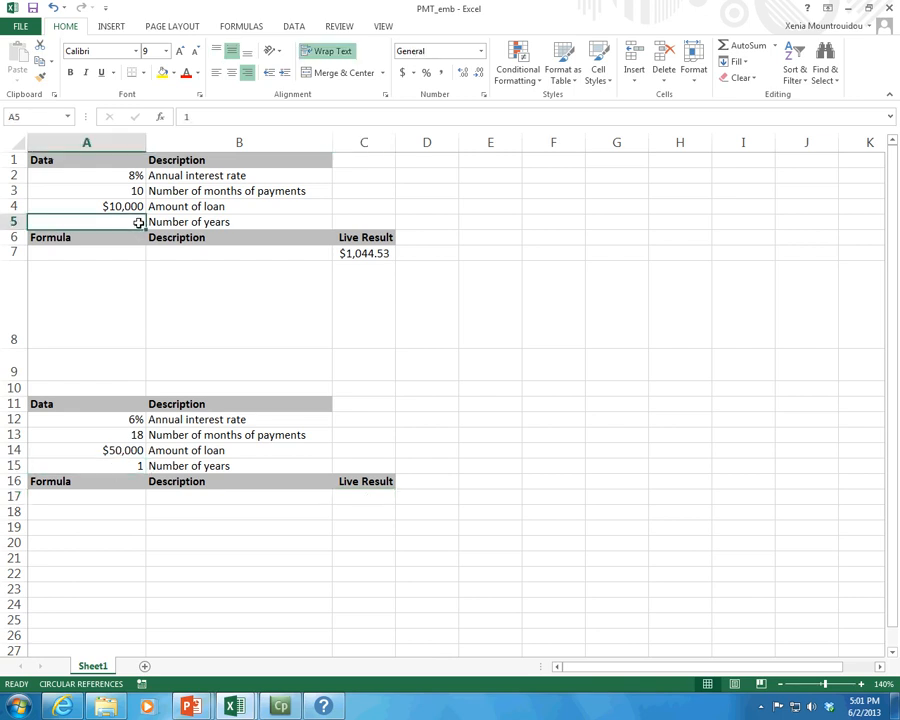
{"action": "key", "text": "Return"}
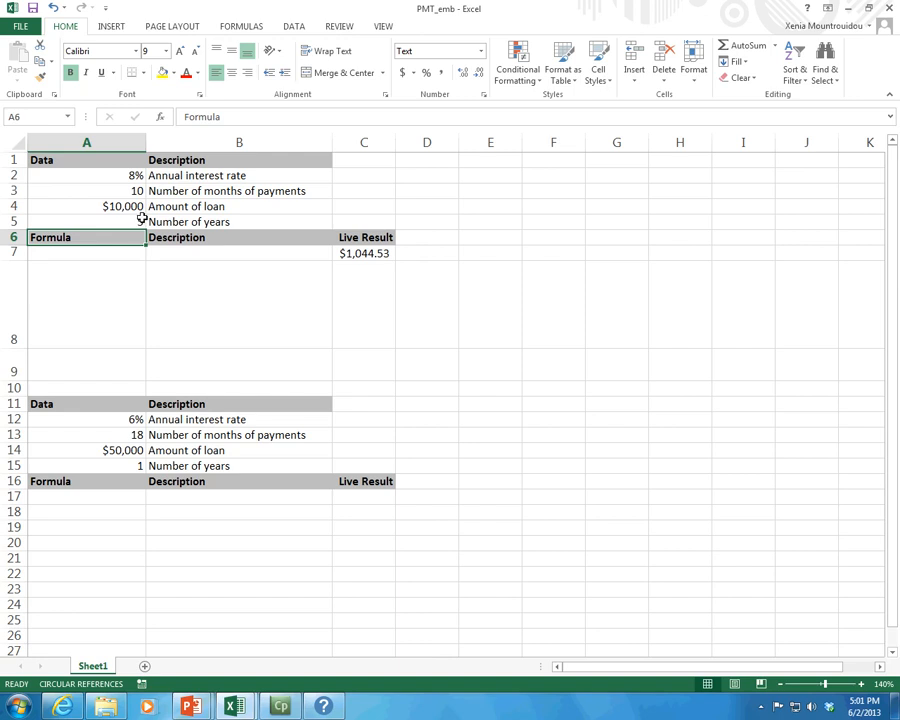
Browse the Financial function library list to locate the PMT function.
{"action": "left_click", "coordinate": [240, 27]}
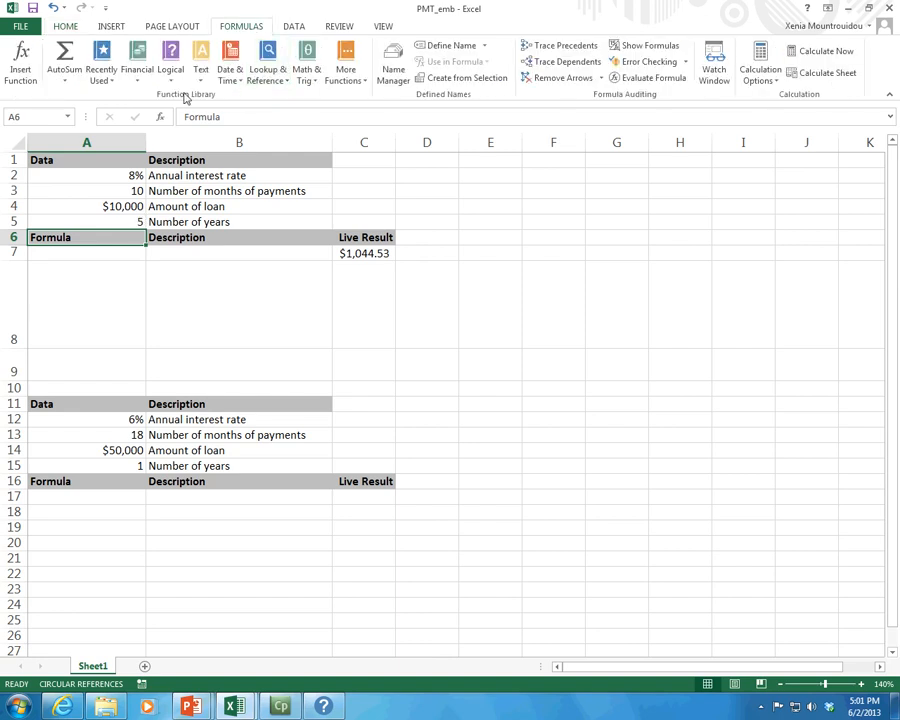
{"action": "left_click", "coordinate": [135, 78]}
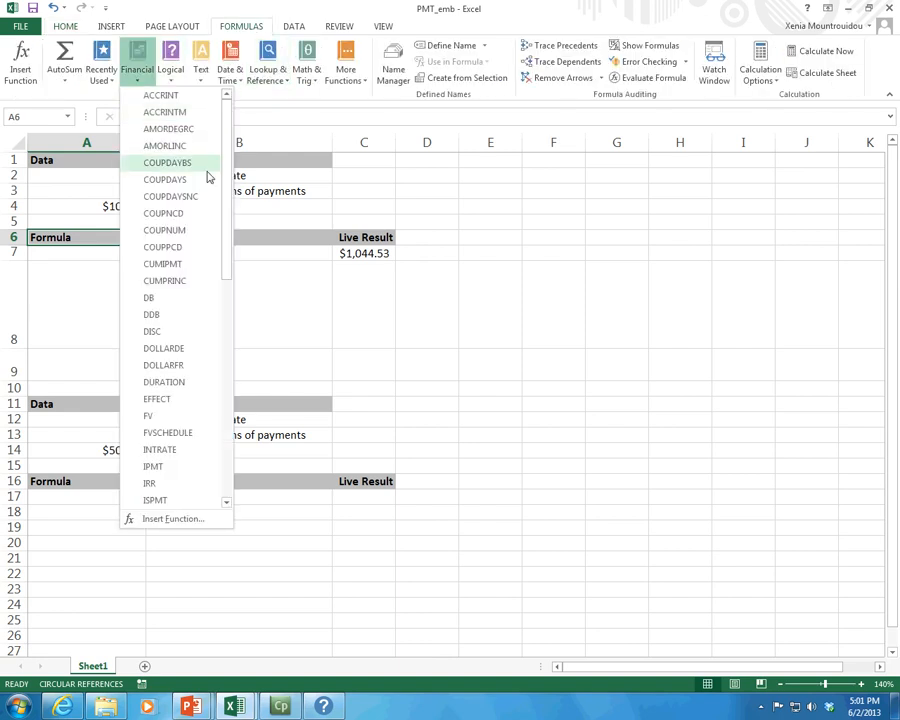
{"action": "left_click_drag", "start_coordinate": [227, 211], "coordinate": [190, 462]}
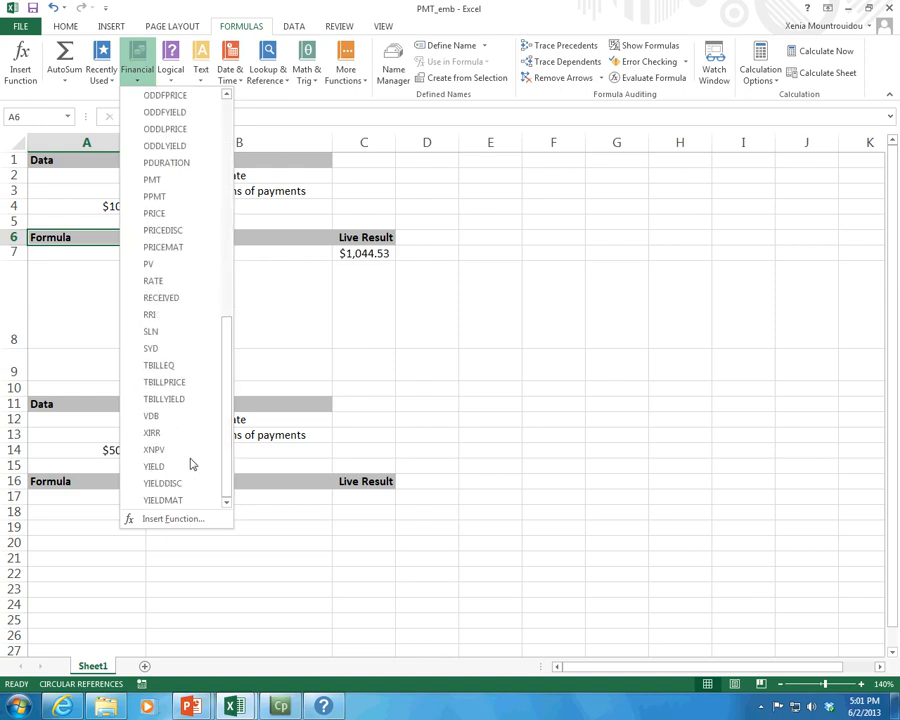
{"action": "left_click_drag", "start_coordinate": [230, 380], "coordinate": [242, 214]}
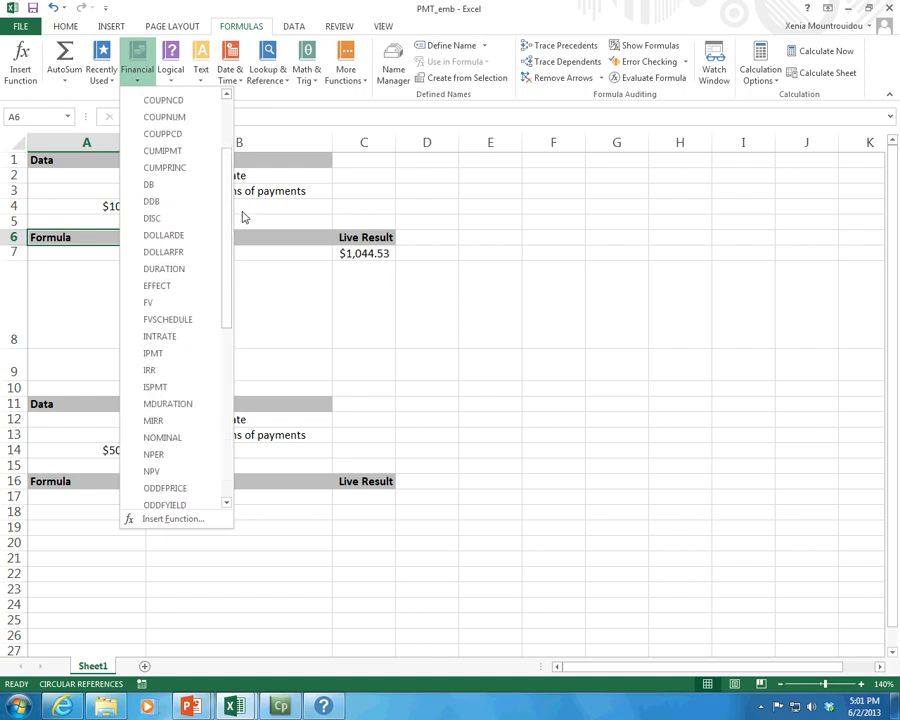